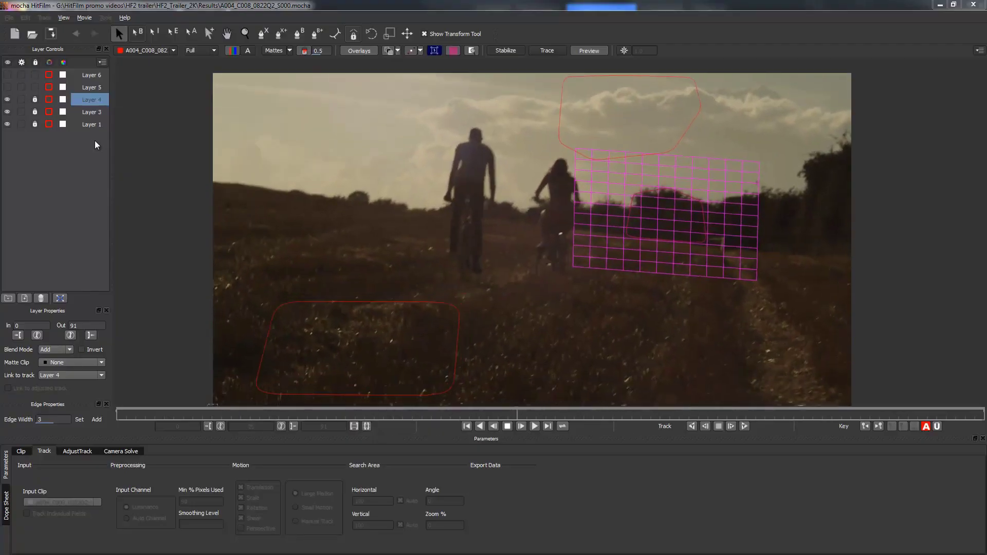
# - Show Layer 3's sky track surface, then Layer 1's planar grid over the grassy foreground
pyautogui.click(90, 112)
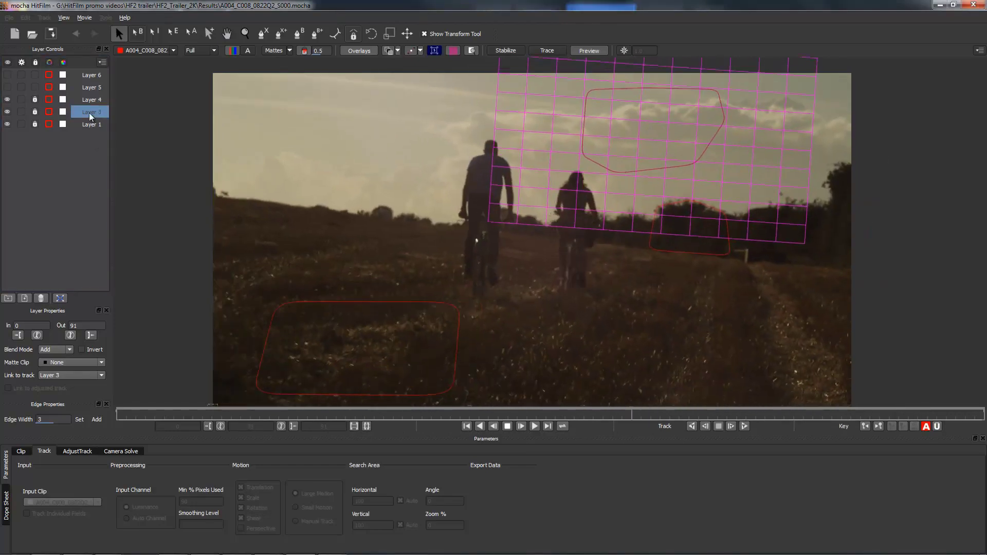
pyautogui.click(92, 125)
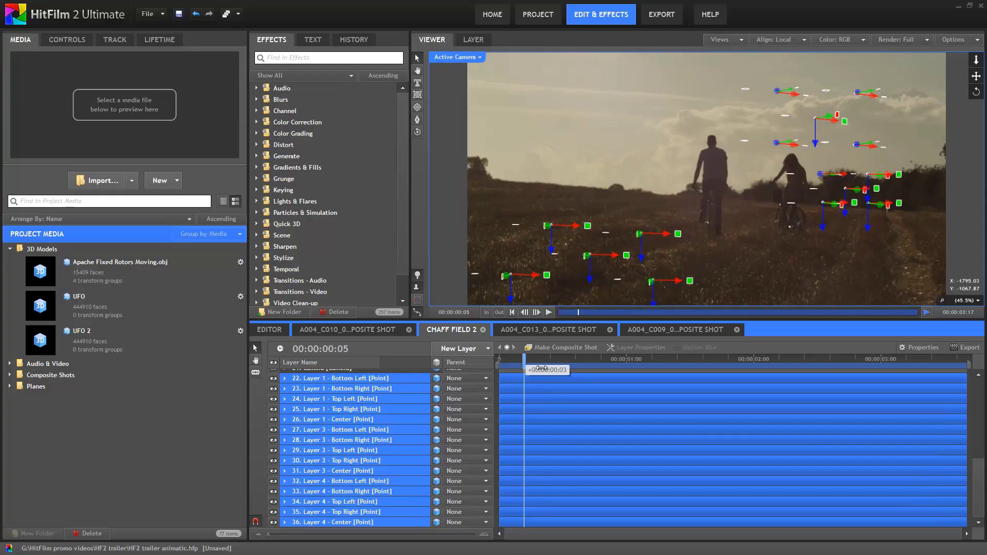
# - Scrub the CHAFF FIELD 2 timeline from frame 5 to frame 24 to preview the tracking points
pyautogui.moveTo(541, 369); pyautogui.dragTo(686, 367)
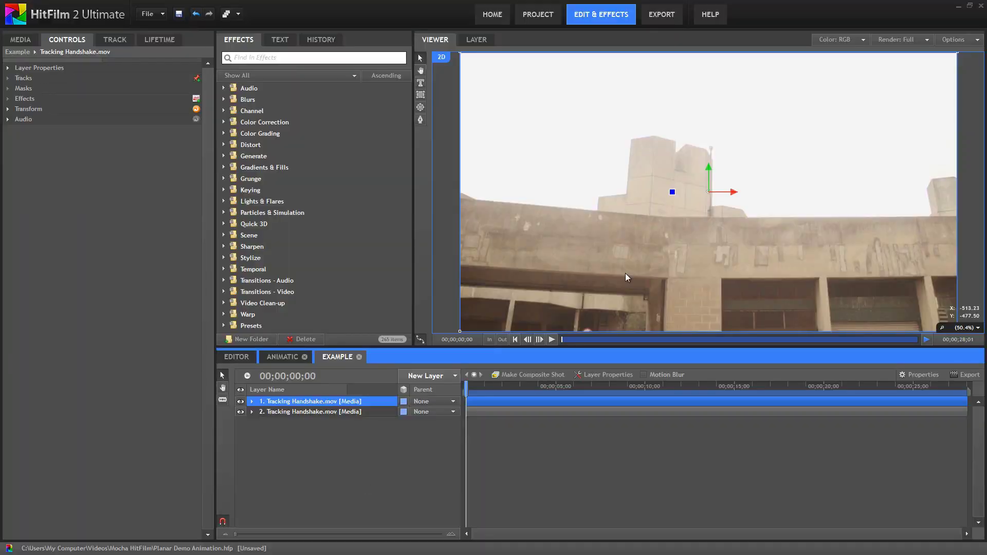
pyautogui.moveTo(474, 393)
pyautogui.mouseDown()
pyautogui.moveTo(949, 383)
pyautogui.moveTo(808, 375)
pyautogui.moveTo(466, 386)
pyautogui.mouseUp()
pyautogui.click(240, 411)
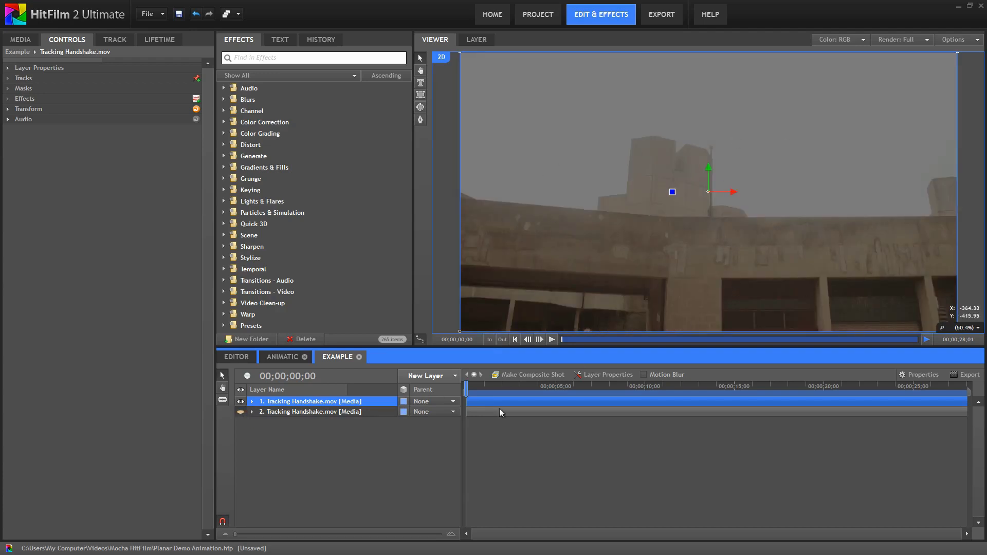
pyautogui.click(240, 412)
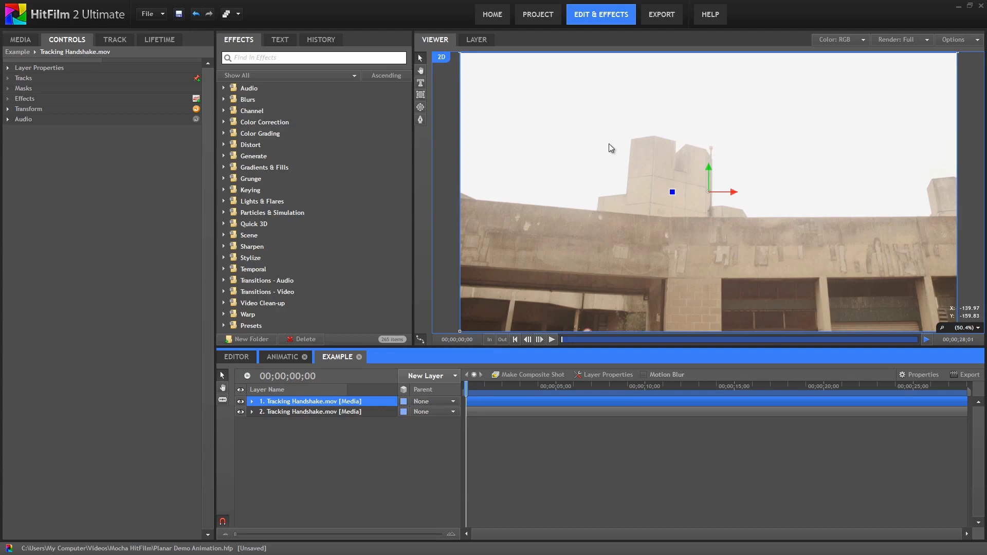
# - Draw a closed four-corner rectangular mask around the weathered lettering band on layer 1
pyautogui.click(595, 233)
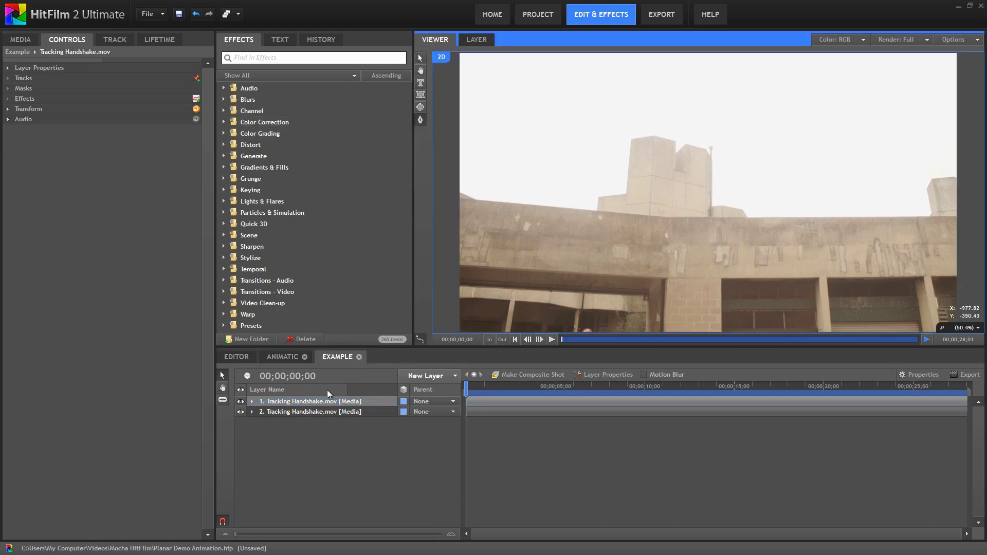
pyautogui.click(689, 221)
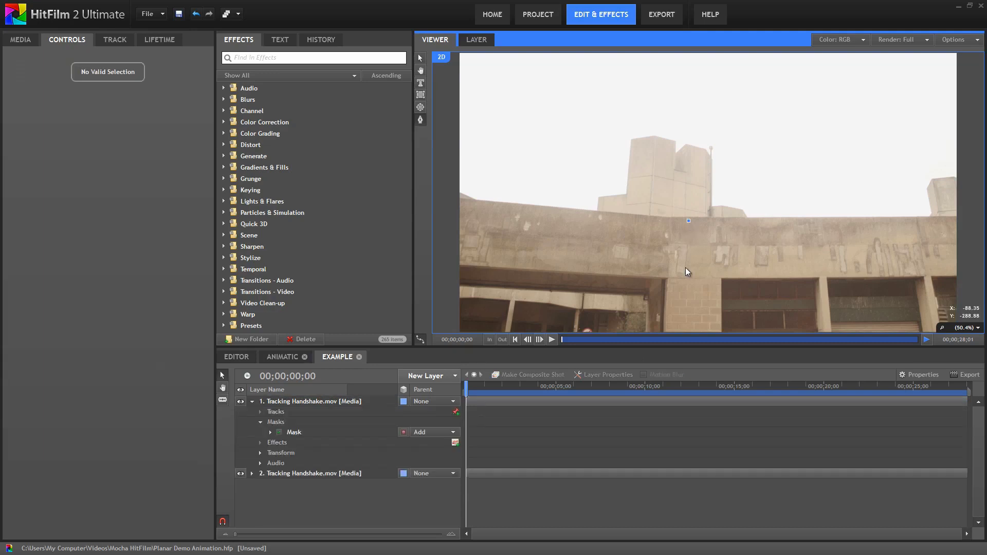
pyautogui.click(685, 268)
pyautogui.click(854, 268)
pyautogui.click(853, 222)
pyautogui.click(688, 220)
# - Hide and reshow layer 2 to check the mask, then nudge layer 1 into position
pyautogui.click(240, 473)
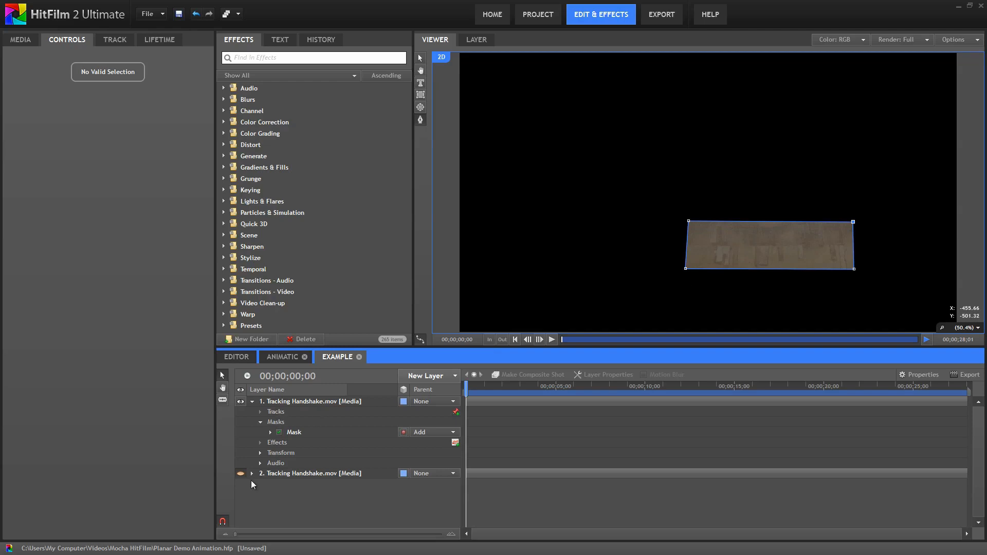
pyautogui.click(240, 472)
pyautogui.click(334, 401)
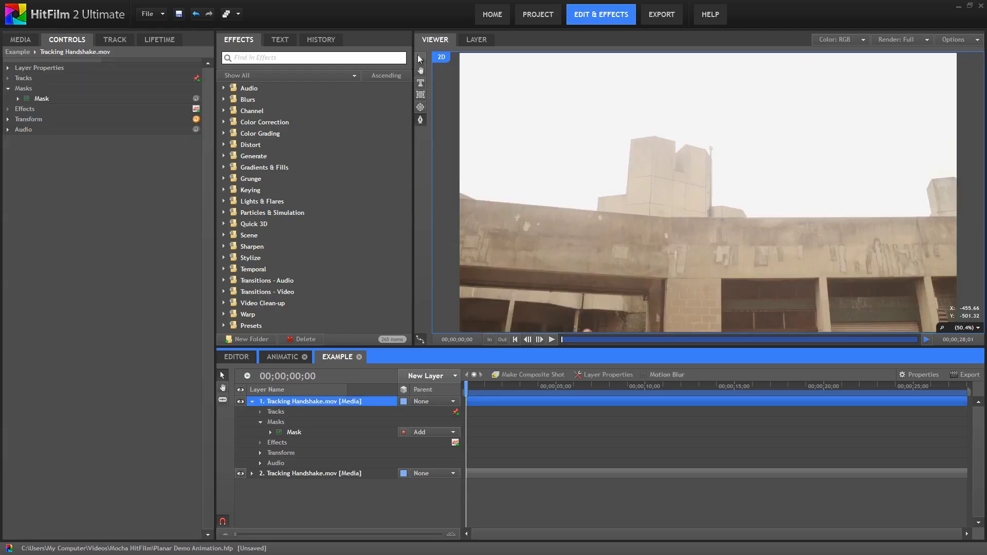
pyautogui.moveTo(701, 231)
pyautogui.mouseDown()
pyautogui.moveTo(683, 232)
pyautogui.moveTo(692, 232)
pyautogui.mouseUp()
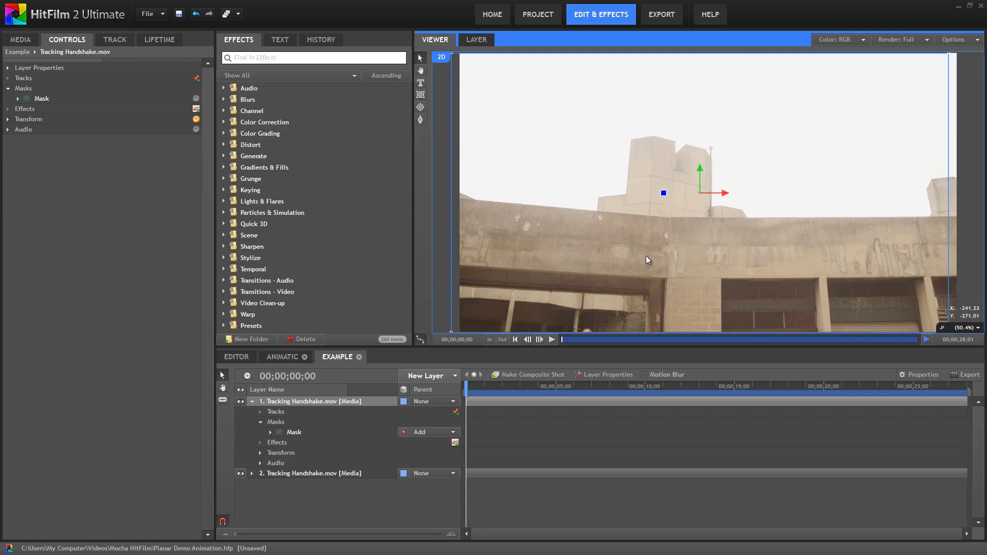
pyautogui.moveTo(646, 255); pyautogui.dragTo(675, 253)
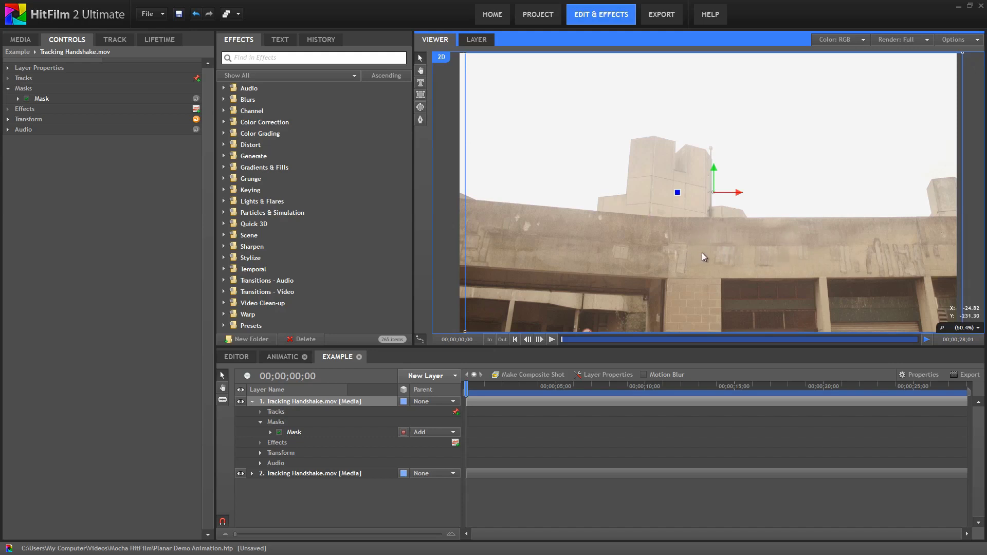
pyautogui.moveTo(733, 258); pyautogui.dragTo(746, 249)
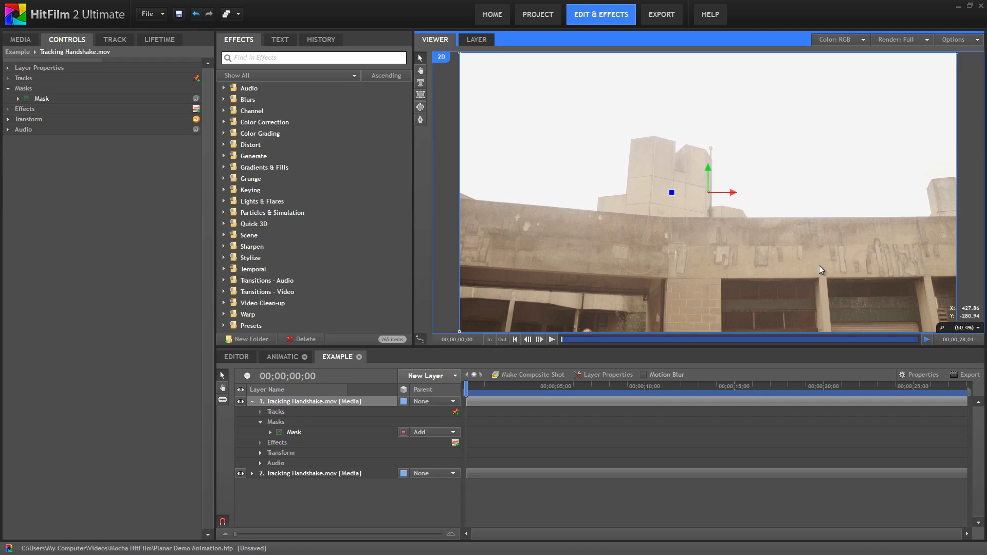
# - Zoom the Viewer to 100.0%, pan to the masked lettering, and reselect layer 1
pyautogui.click(293, 432)
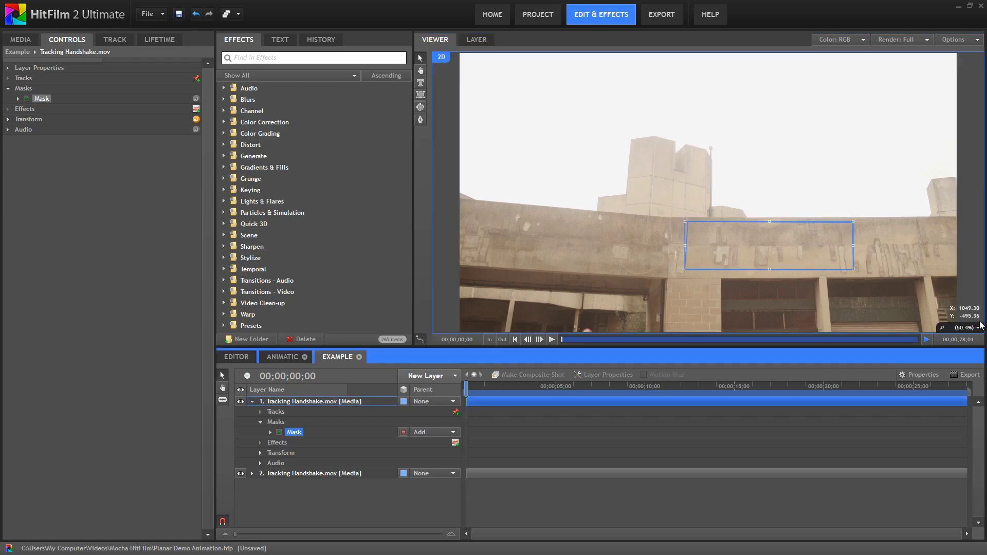
pyautogui.click(966, 327)
pyautogui.click(959, 375)
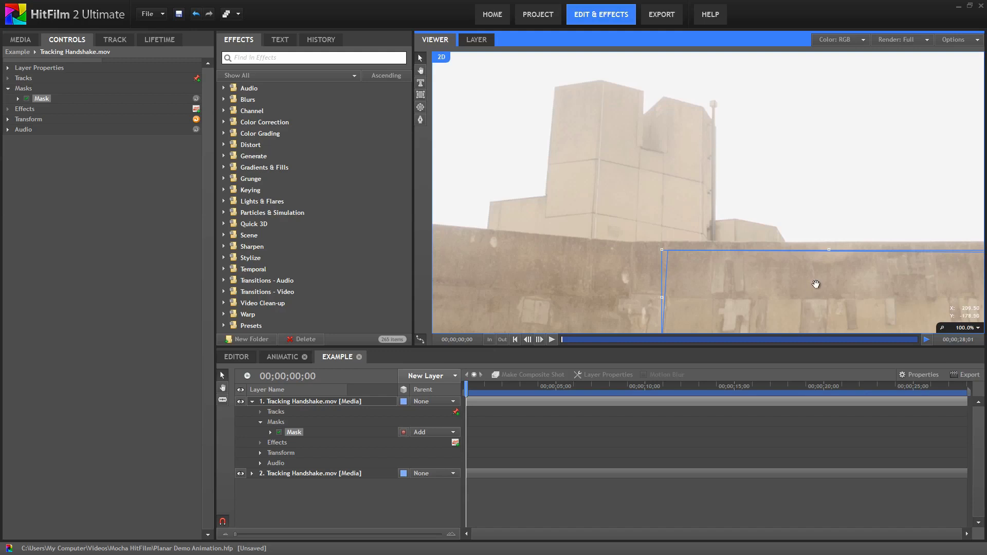
pyautogui.moveTo(786, 209); pyautogui.dragTo(711, 173)
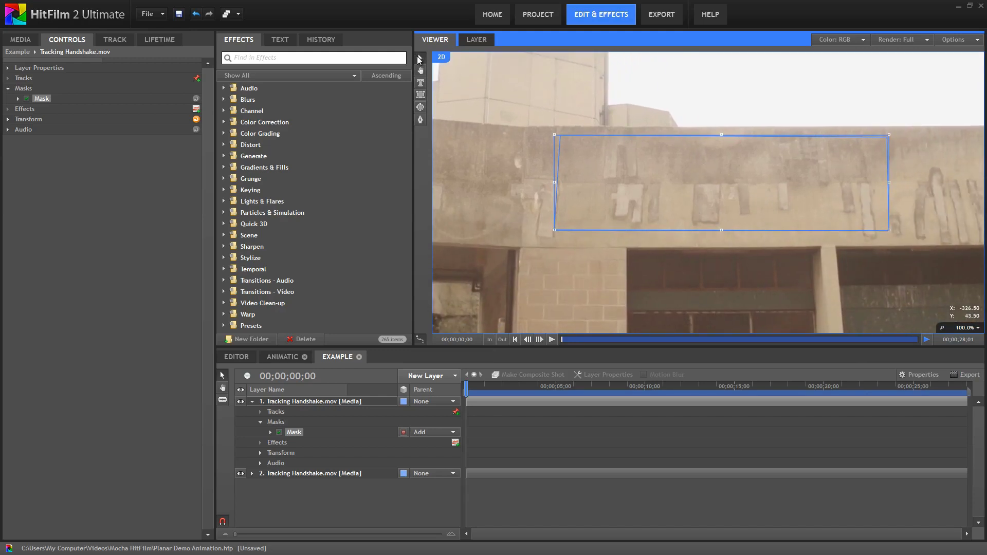
pyautogui.click(326, 402)
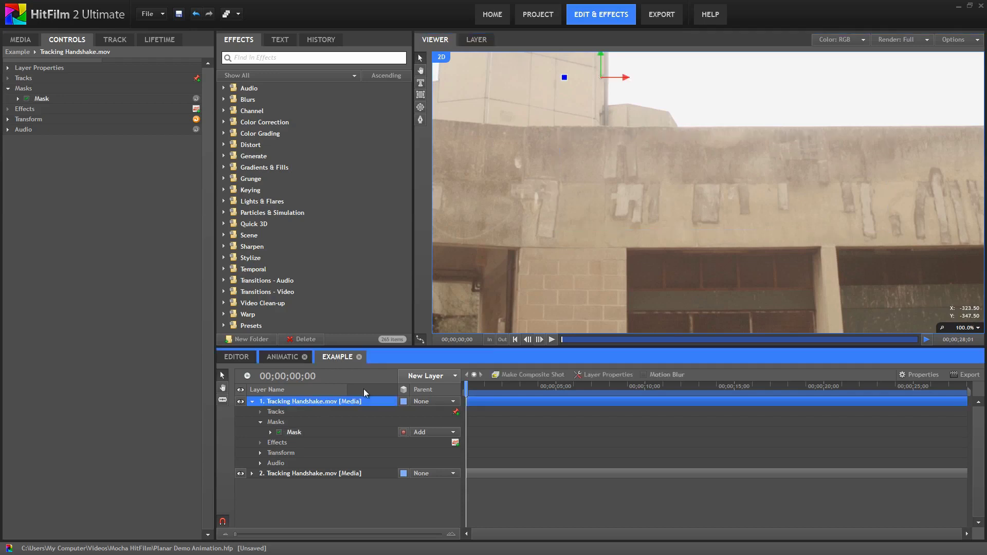
pyautogui.click(728, 210)
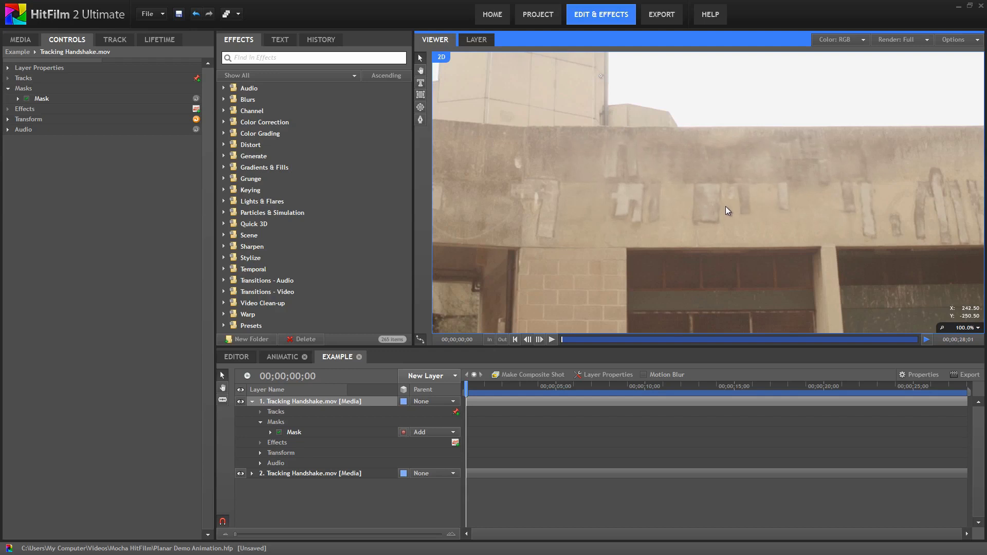
pyautogui.click(727, 210)
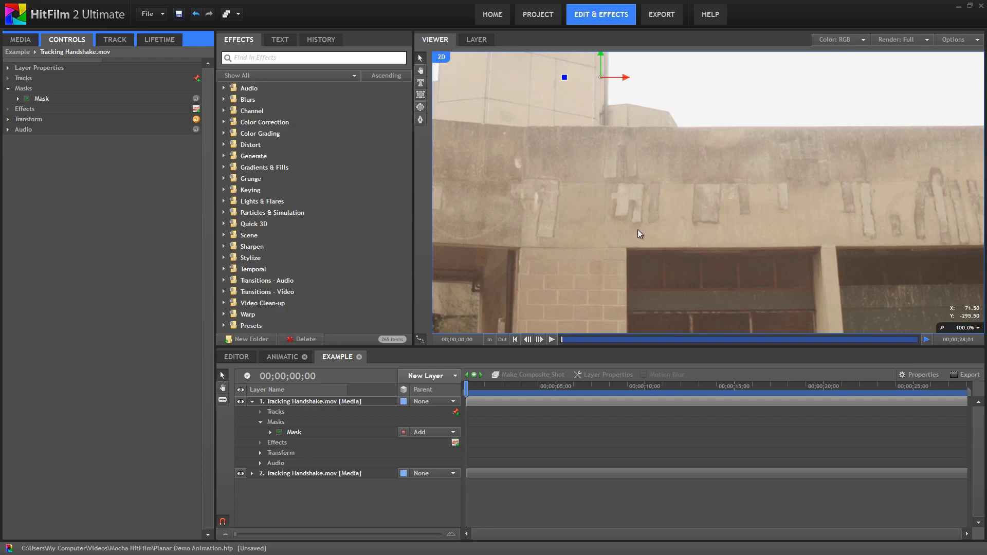
# - Stretch layer 1's mask taller over the lettering band and shift it down slightly
pyautogui.click(294, 432)
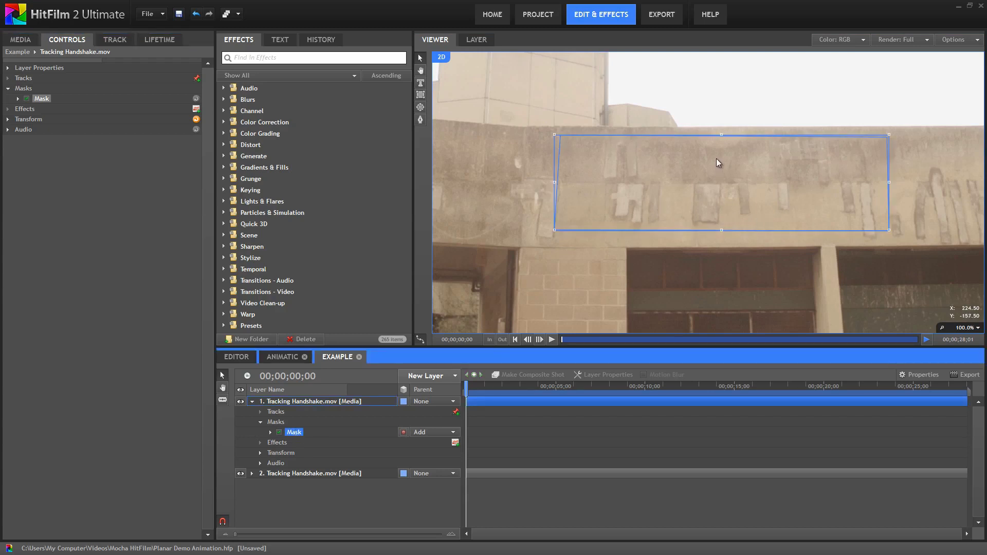
pyautogui.moveTo(719, 231); pyautogui.dragTo(721, 254)
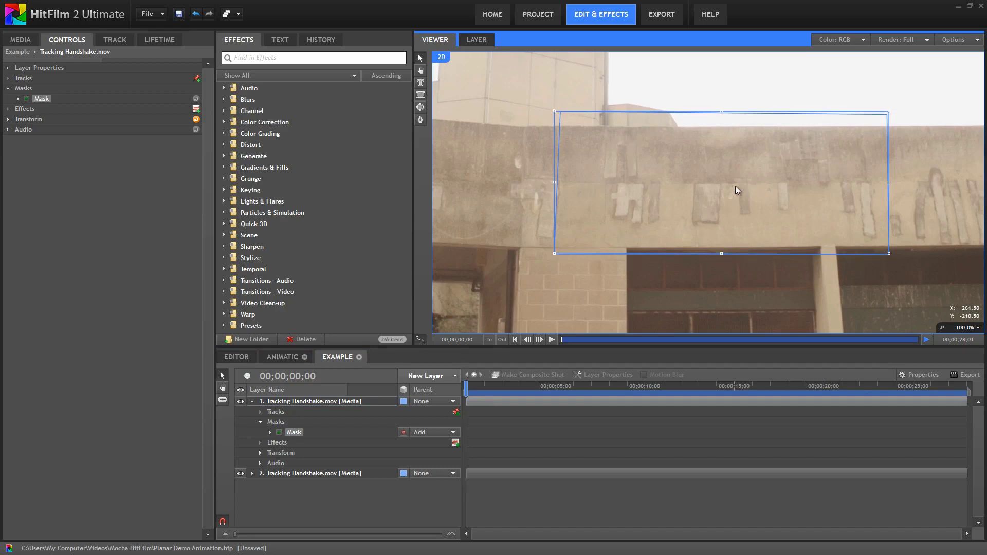
pyautogui.moveTo(735, 187); pyautogui.dragTo(736, 193)
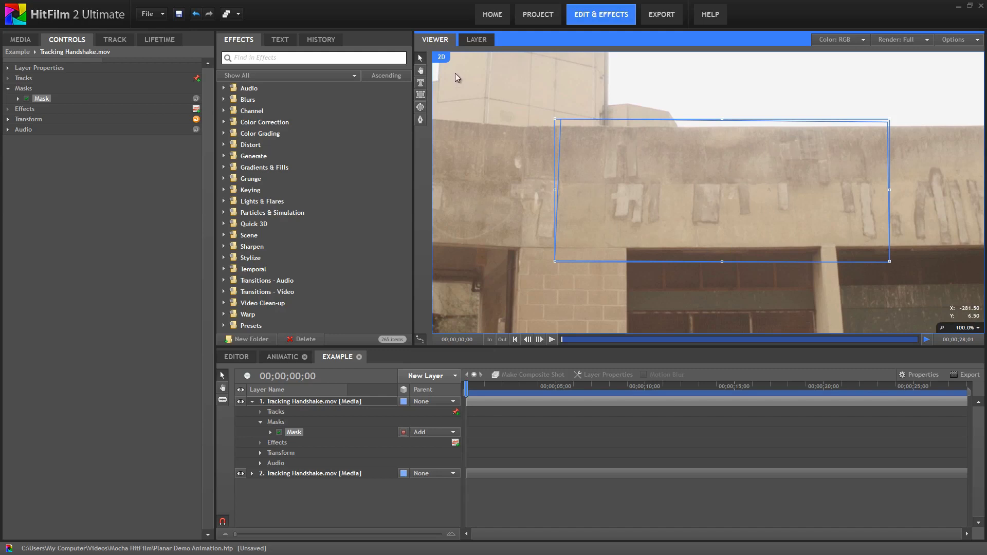
pyautogui.click(300, 400)
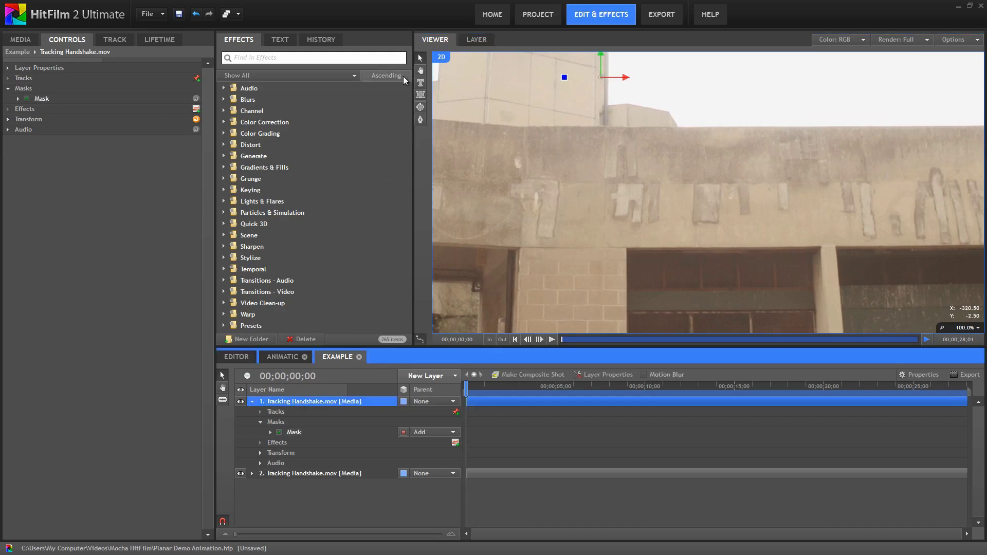
pyautogui.click(766, 180)
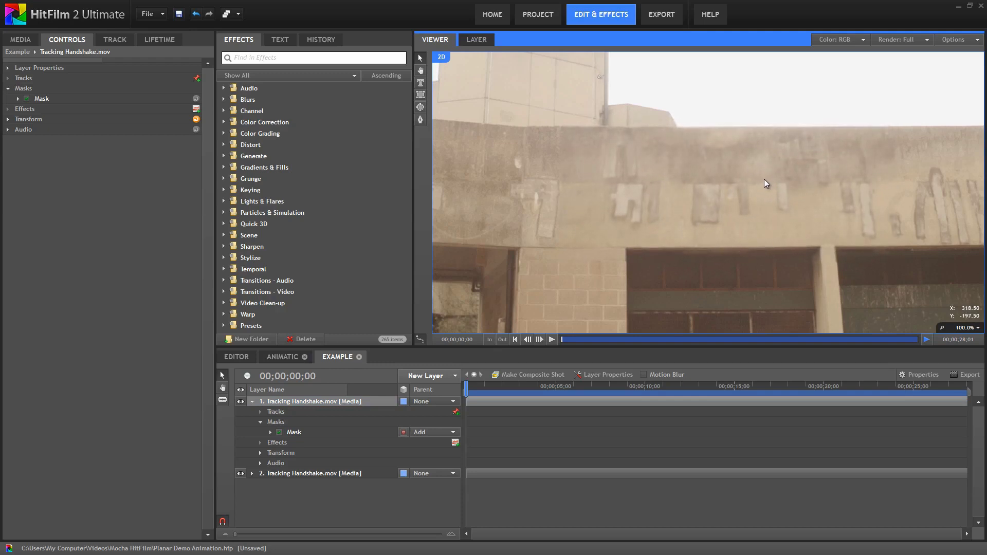
pyautogui.click(681, 194)
pyautogui.click(305, 432)
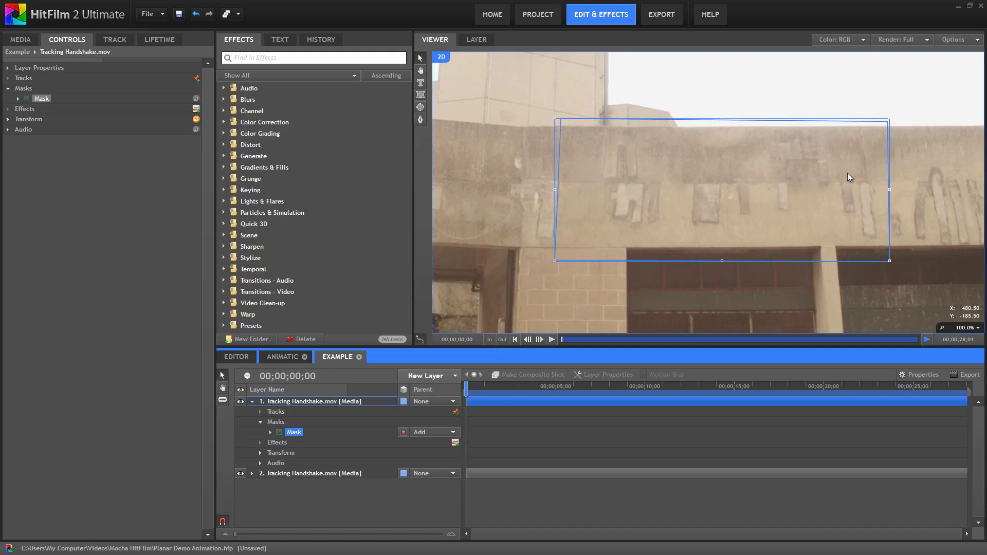
# - Delete layer 1's rectangular mask and pan the view to the rooftops and sky
pyautogui.rightClick(292, 433)
pyautogui.click(327, 499)
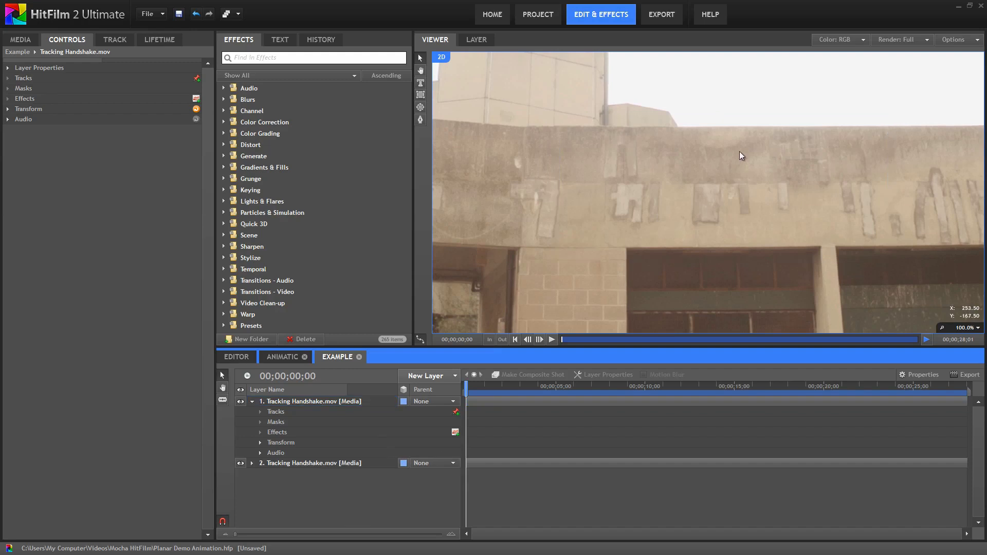
pyautogui.moveTo(739, 151); pyautogui.dragTo(579, 292)
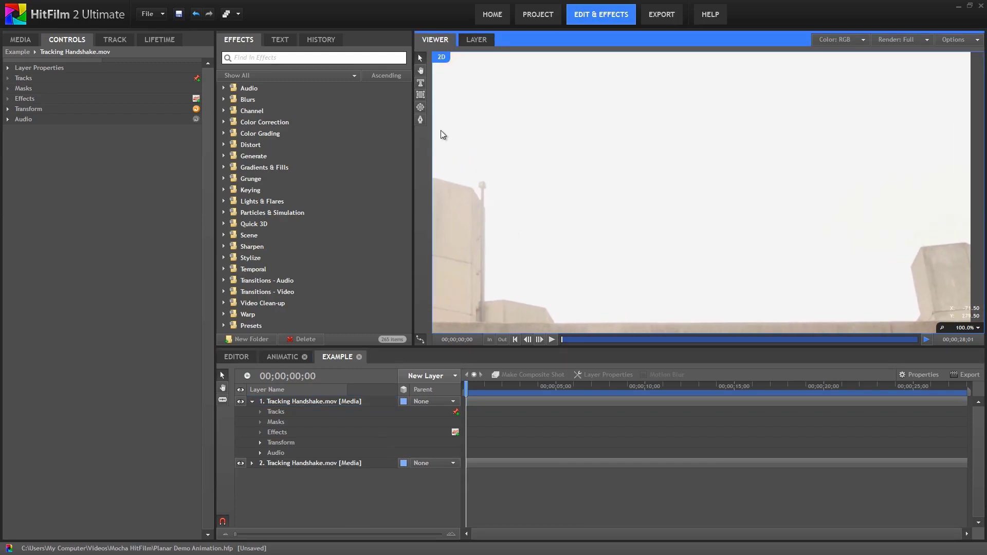
# - Draw a new closed seven-point mask shape on layer 1
pyautogui.click(420, 119)
pyautogui.click(540, 82)
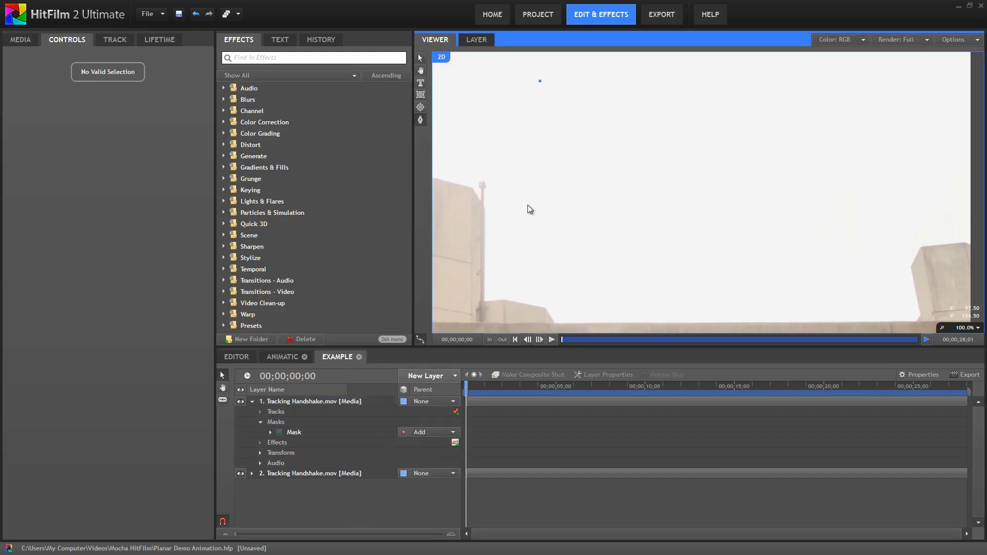
pyautogui.click(527, 205)
pyautogui.click(583, 275)
pyautogui.click(711, 287)
pyautogui.click(845, 278)
pyautogui.click(888, 173)
pyautogui.click(856, 70)
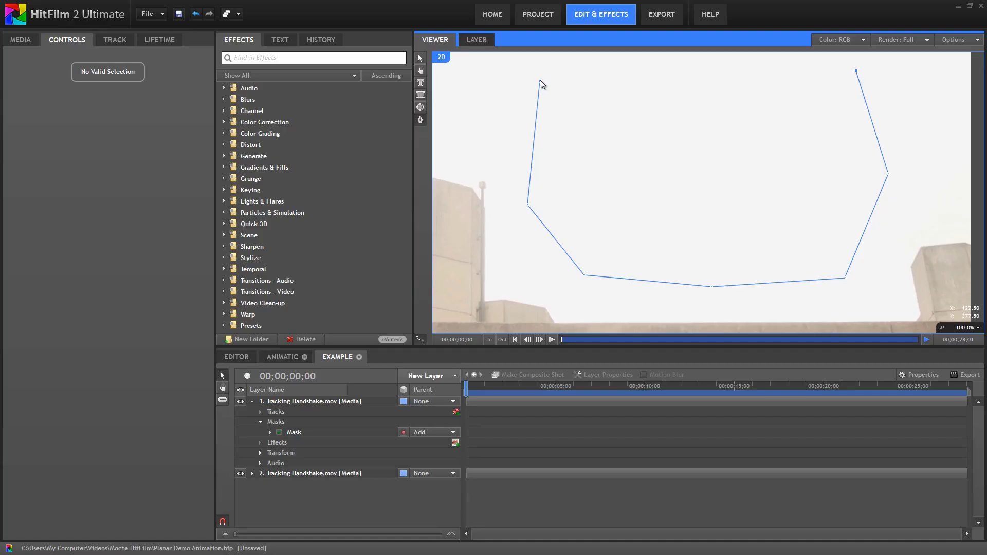
pyautogui.click(540, 81)
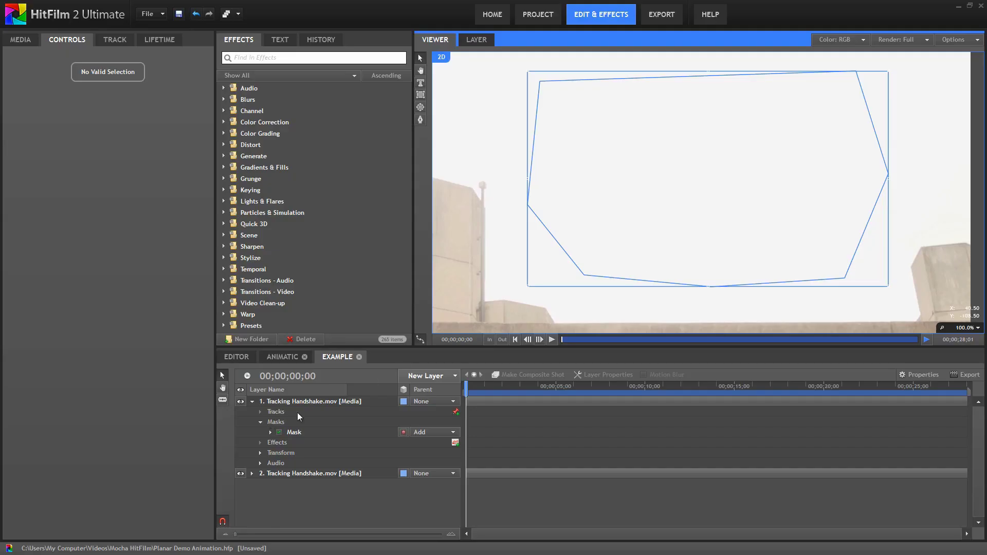
# - Nudge the top video layer slightly down and left, then delete its mask
pyautogui.click(318, 405)
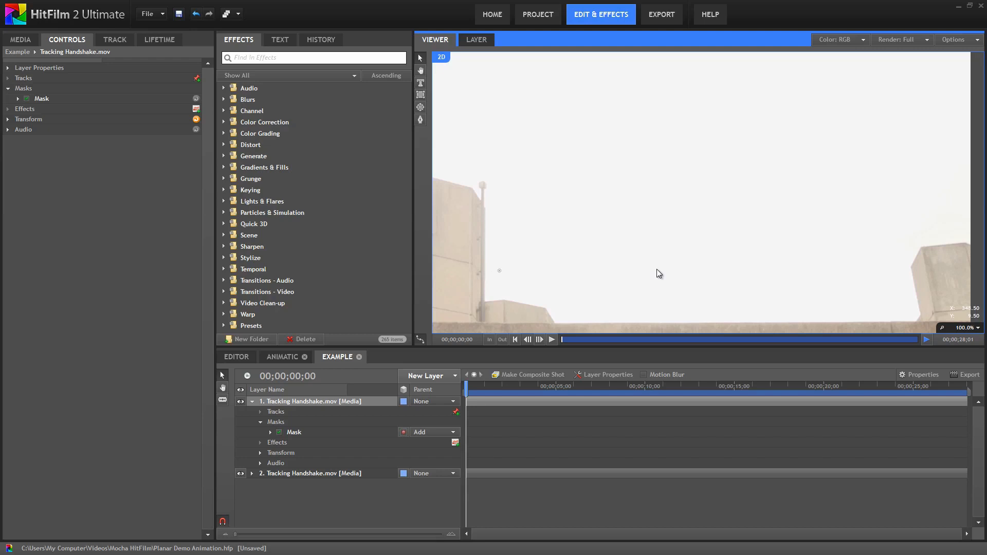
pyautogui.click(648, 266)
pyautogui.click(730, 203)
pyautogui.click(711, 195)
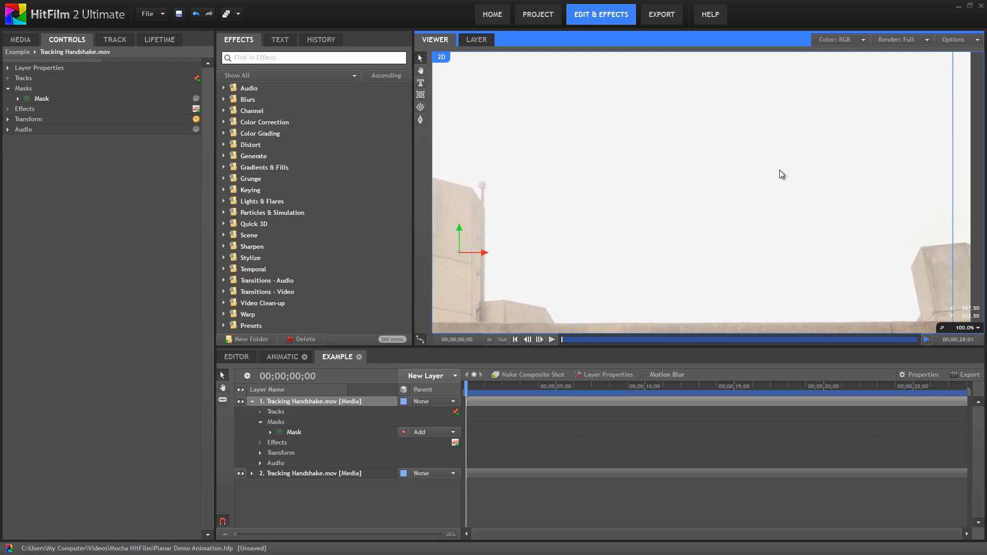
pyautogui.moveTo(780, 174); pyautogui.dragTo(777, 186)
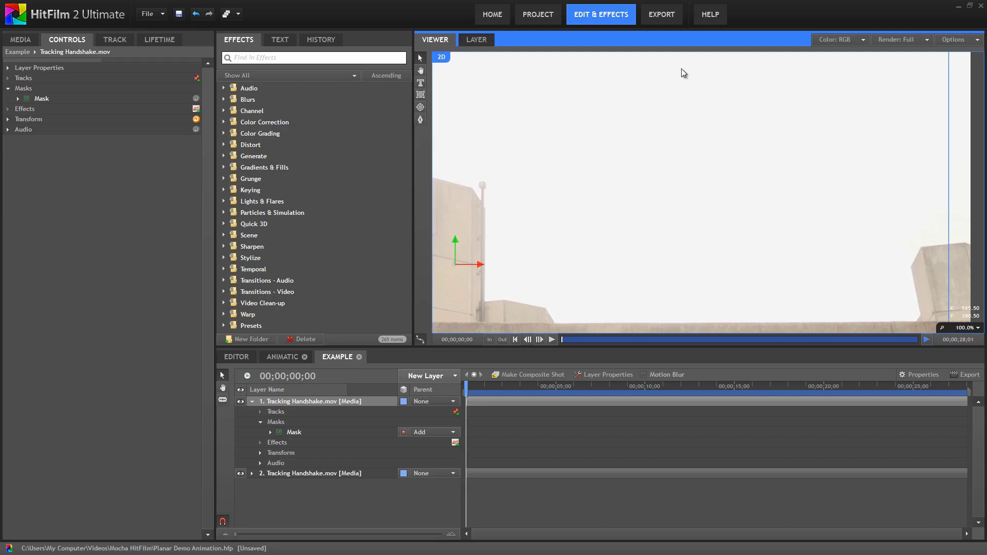
pyautogui.click(293, 432)
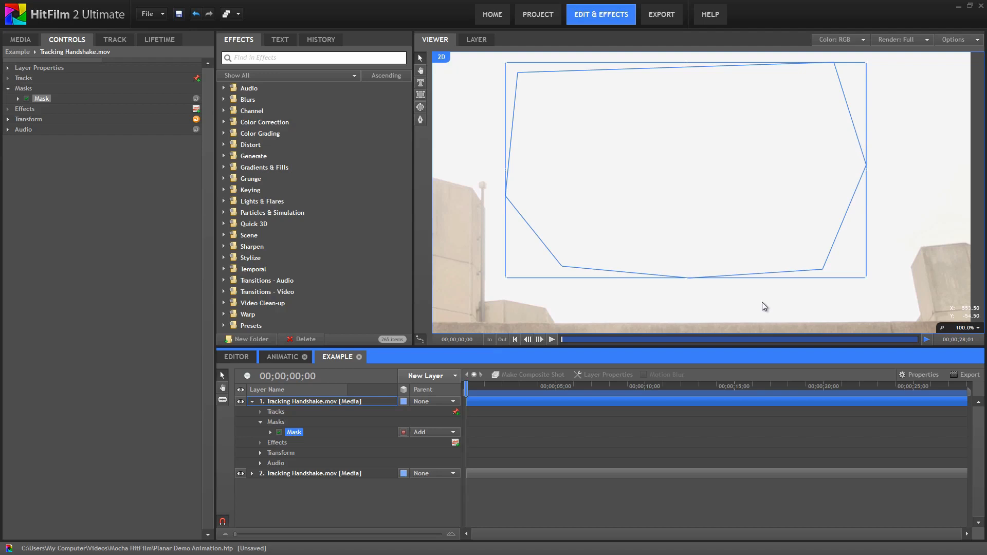
pyautogui.rightClick(300, 431)
pyautogui.click(327, 497)
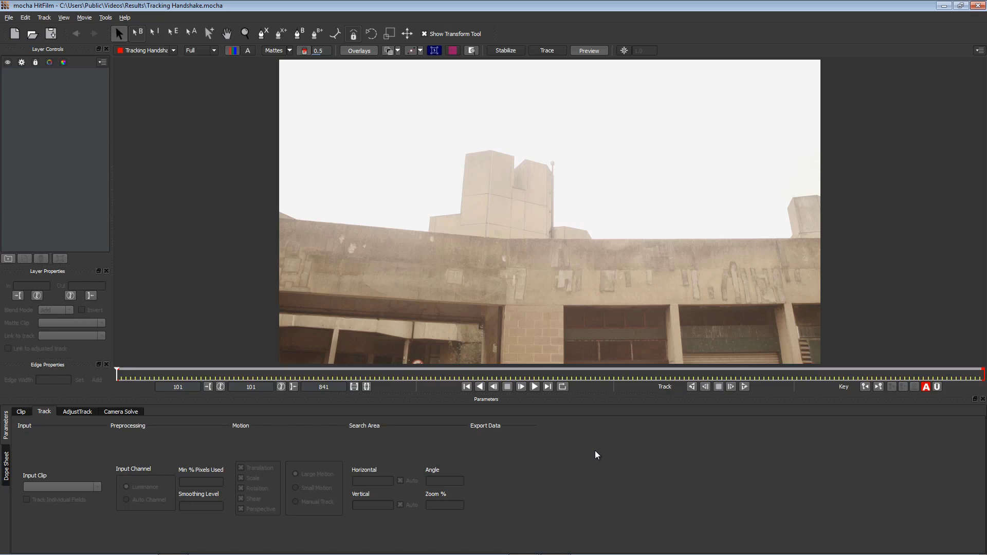
# - Play the Tracking Handshake clip, frames 101 to 841, to review the footage
pyautogui.click(535, 386)
pyautogui.moveTo(117, 369); pyautogui.dragTo(767, 363)
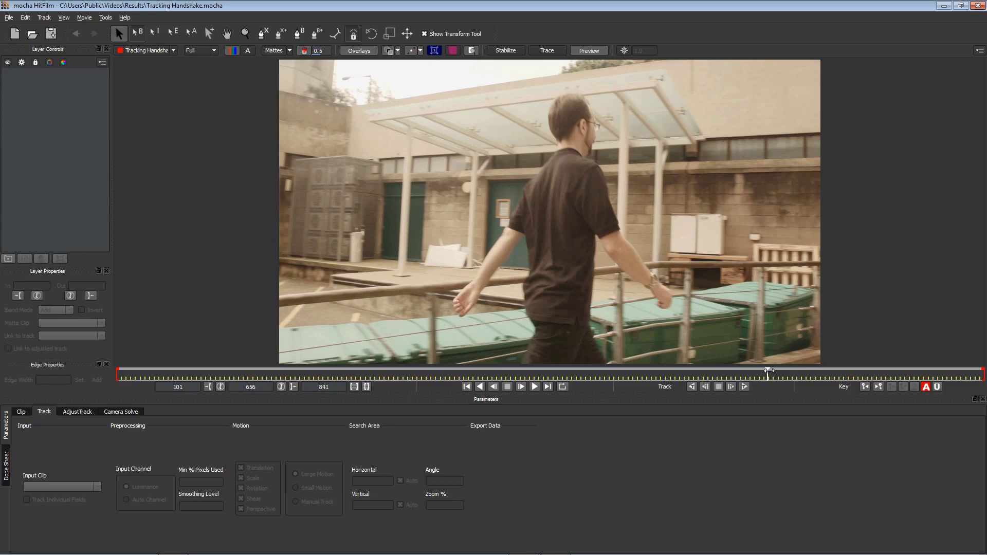
pyautogui.moveTo(766, 373); pyautogui.dragTo(312, 363)
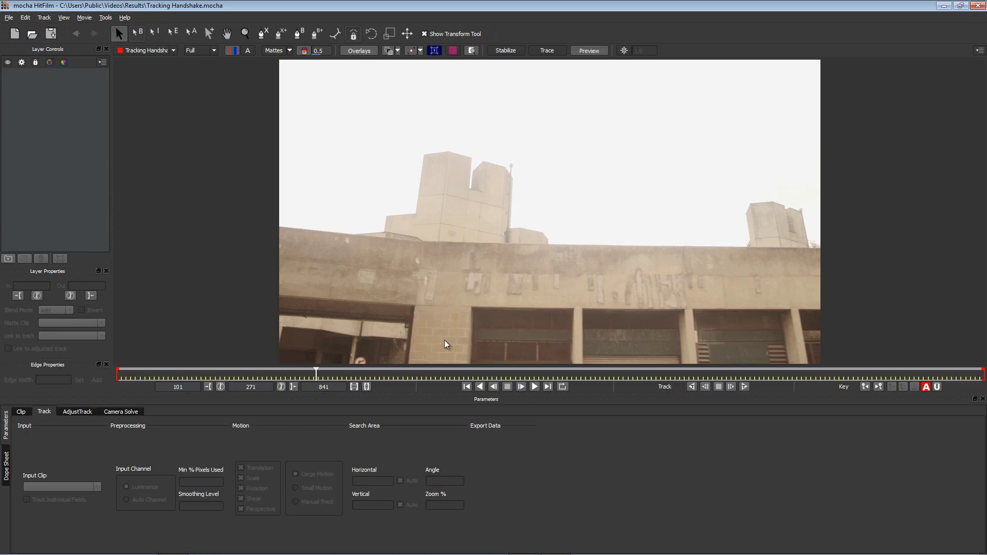
pyautogui.moveTo(316, 369); pyautogui.dragTo(590, 362)
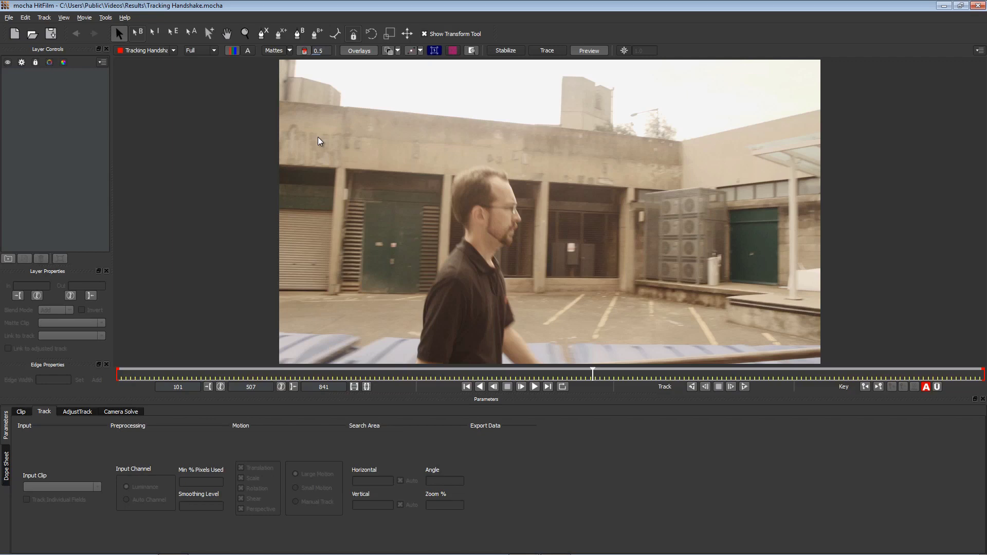
# - At frame 361, draw a five-point X-Spline around the lettered left wall section
pyautogui.moveTo(593, 371); pyautogui.dragTo(416, 371)
pyautogui.hotkey('ctrl', 'l')
pyautogui.click(319, 175)
pyautogui.click(316, 193)
pyautogui.click(299, 278)
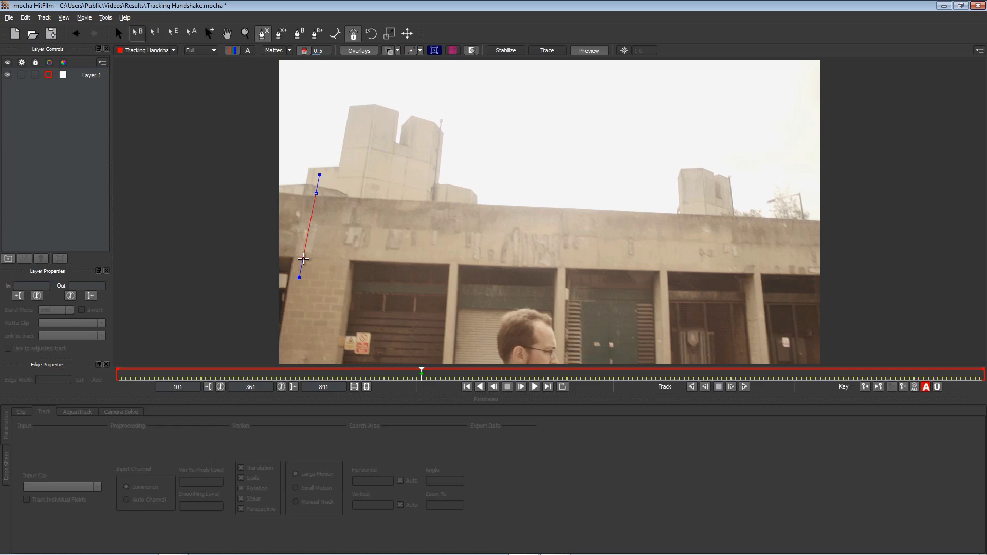
pyautogui.click(480, 266)
pyautogui.click(474, 198)
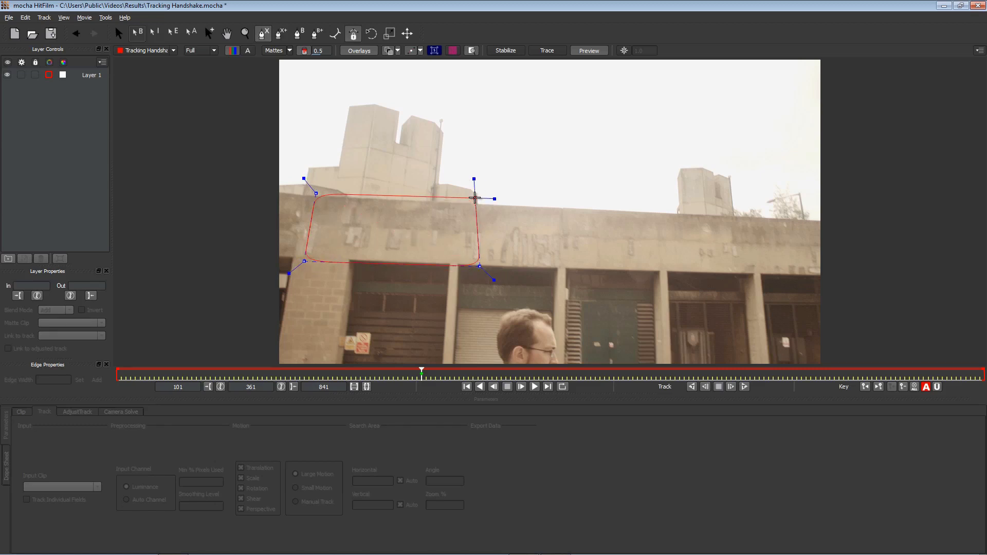
pyautogui.rightClick(474, 198)
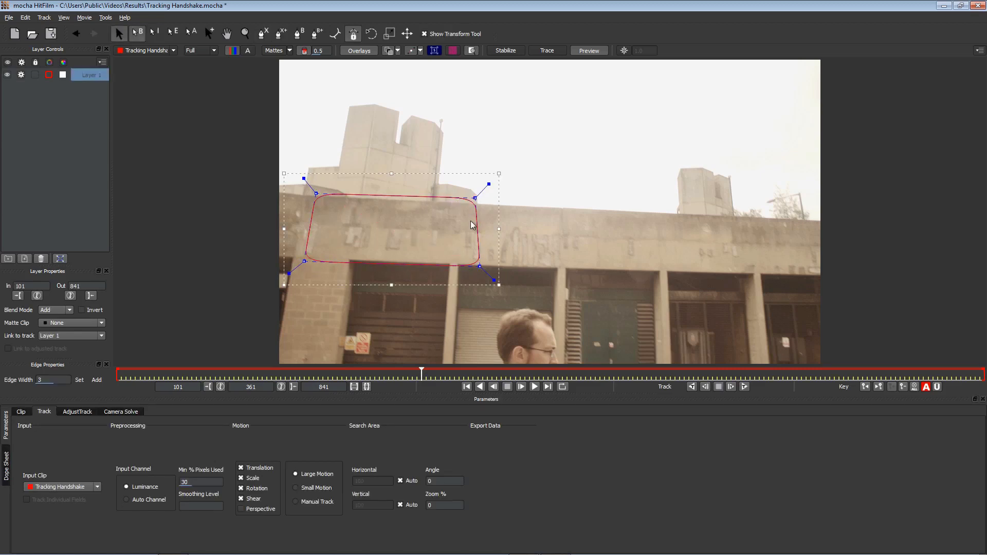
pyautogui.moveTo(480, 266); pyautogui.dragTo(475, 268)
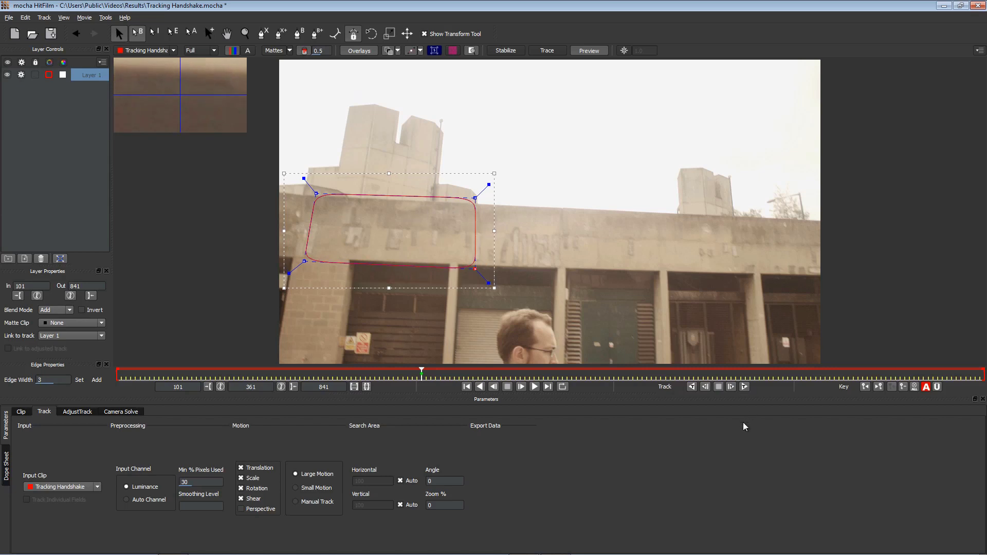
# - Track the wall spline forwards, pausing and resuming, and stop at frame 407
pyautogui.click(744, 387)
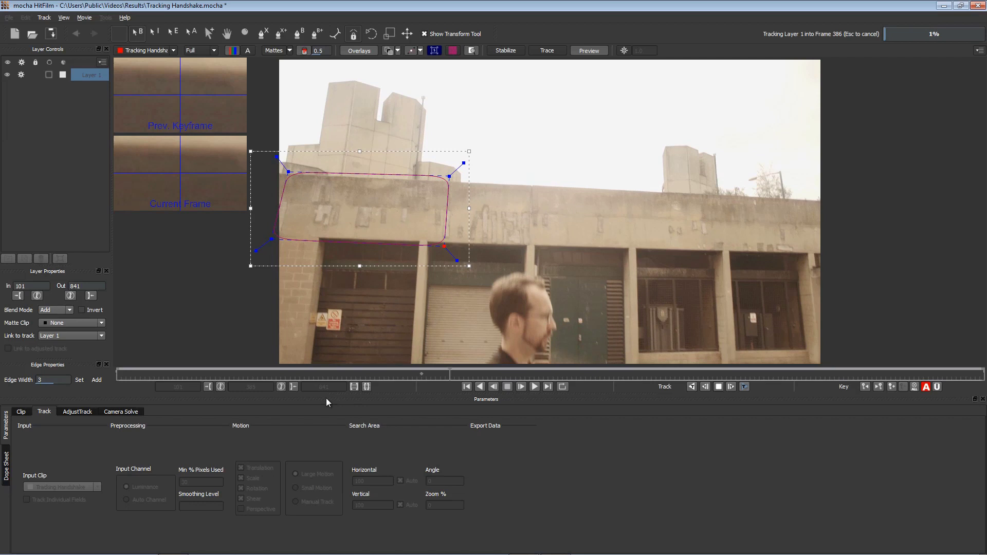
pyautogui.press('Escape')
pyautogui.press('t')
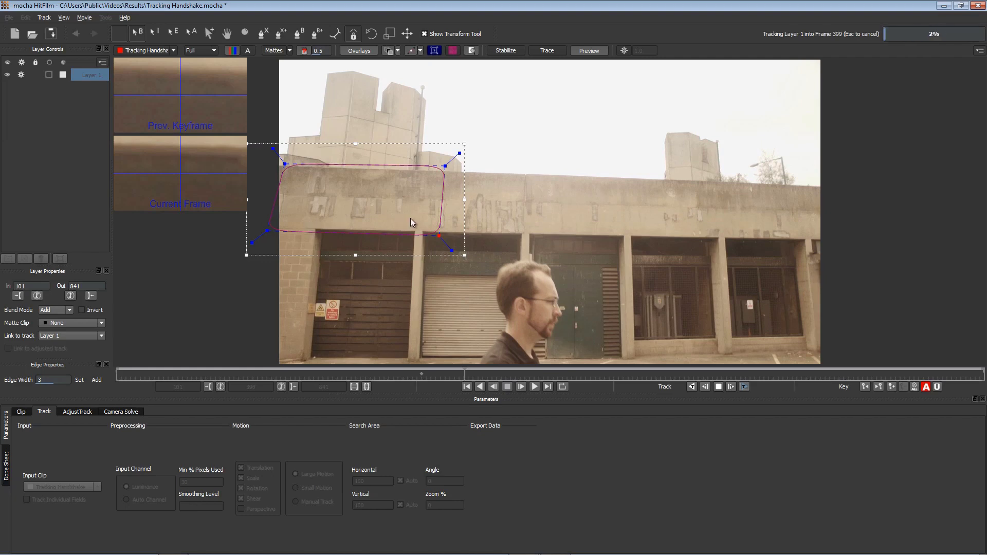
pyautogui.press('Escape')
pyautogui.press('t')
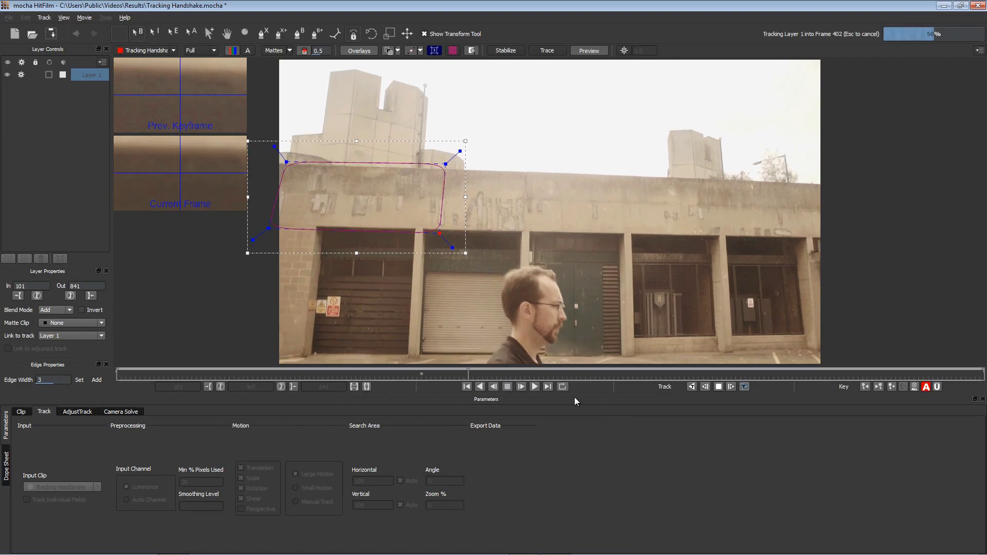
pyautogui.click(718, 386)
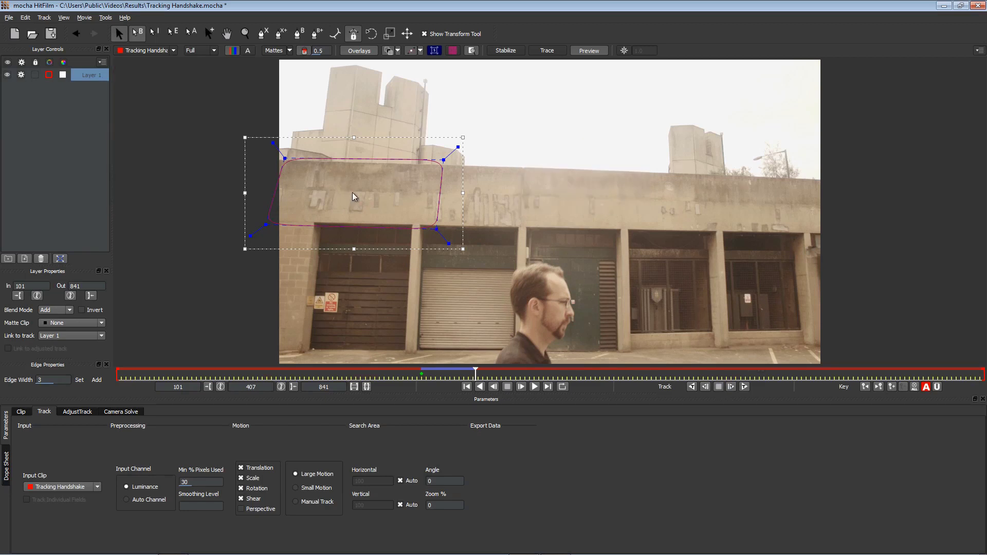
# - Move the shape right along the upper wall and adjust its four corner points
pyautogui.press('m')
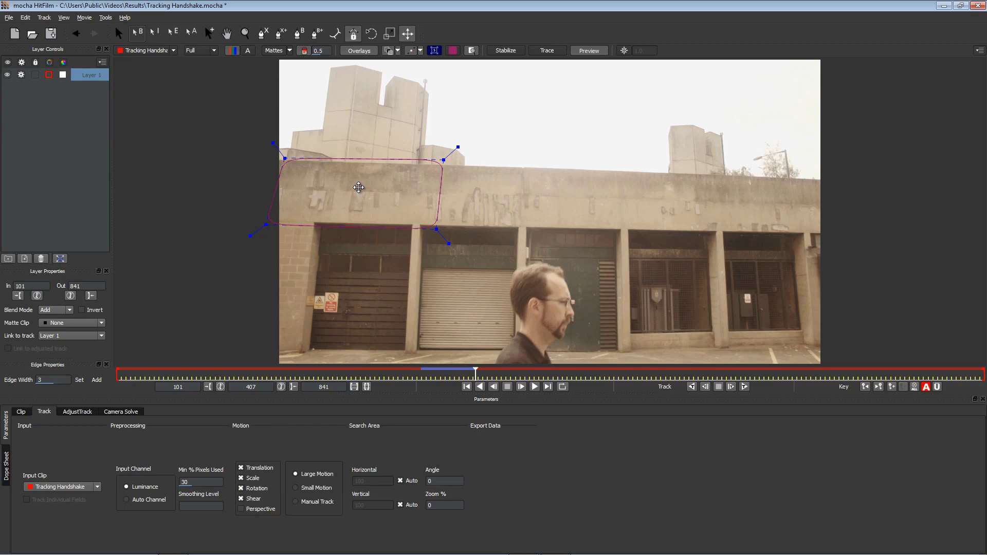
pyautogui.moveTo(359, 191); pyautogui.dragTo(685, 196)
pyautogui.press('s')
pyautogui.moveTo(569, 231); pyautogui.dragTo(581, 232)
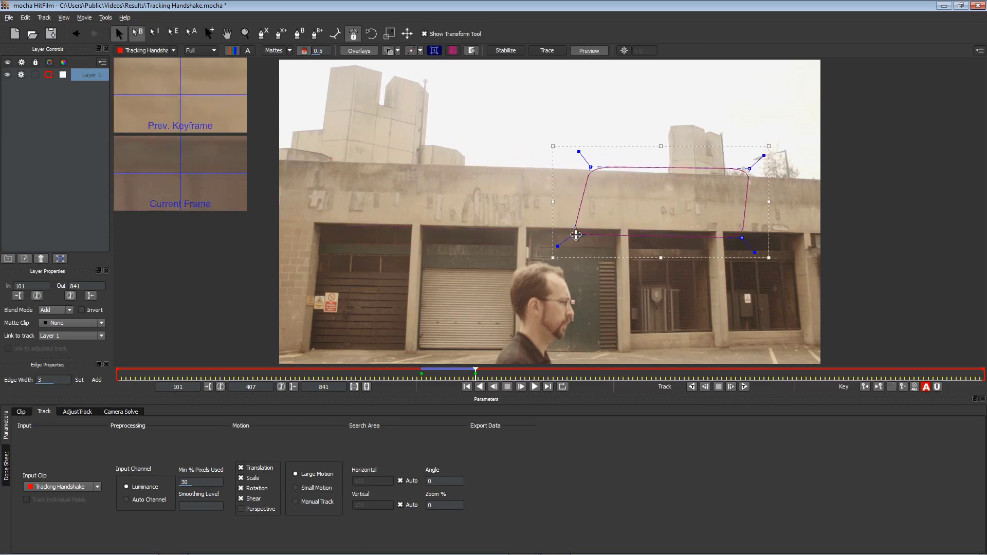
pyautogui.moveTo(591, 168)
pyautogui.mouseDown()
pyautogui.moveTo(578, 155)
pyautogui.moveTo(586, 166)
pyautogui.mouseUp()
pyautogui.moveTo(750, 166); pyautogui.dragTo(745, 169)
pyautogui.moveTo(741, 238); pyautogui.dragTo(743, 237)
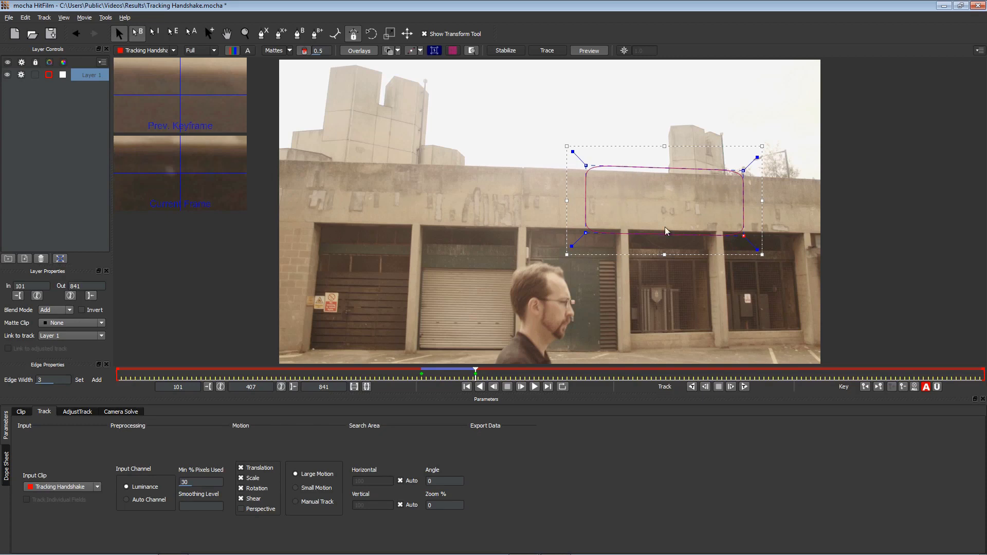
# - Reposition the whole shape over the right-hand section of the upper wall
pyautogui.press('m')
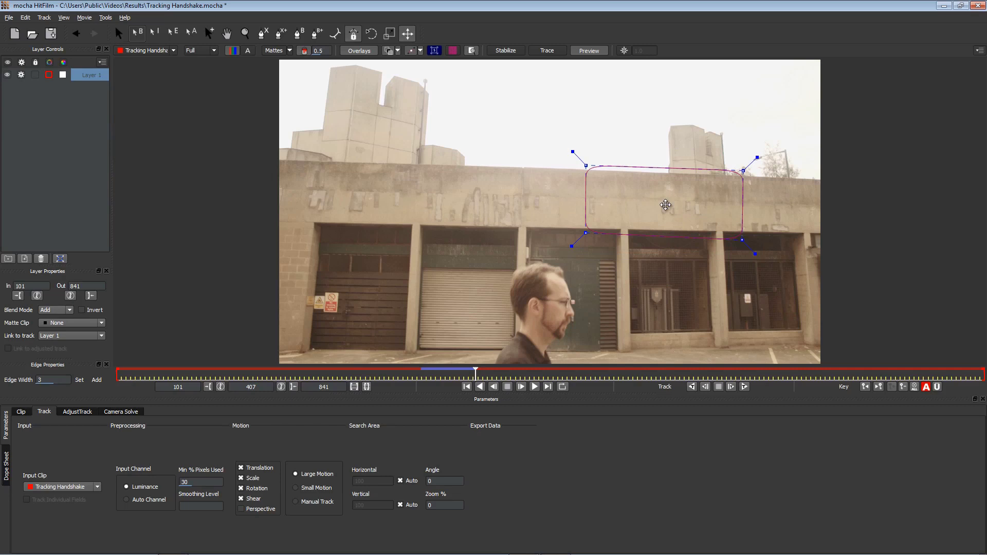
pyautogui.moveTo(628, 225); pyautogui.dragTo(388, 111)
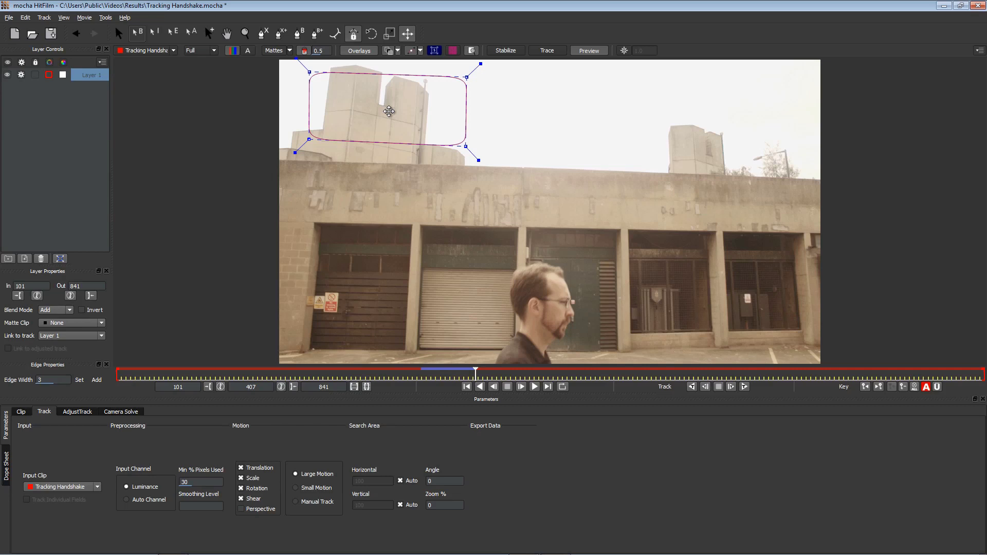
pyautogui.moveTo(389, 111); pyautogui.dragTo(660, 205)
pyautogui.press('s')
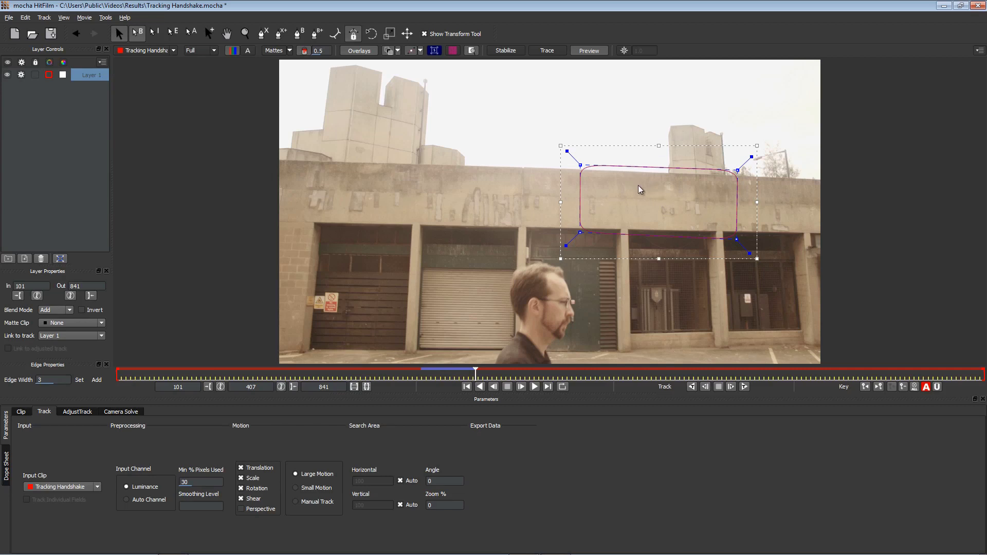
pyautogui.moveTo(476, 372); pyautogui.dragTo(440, 378)
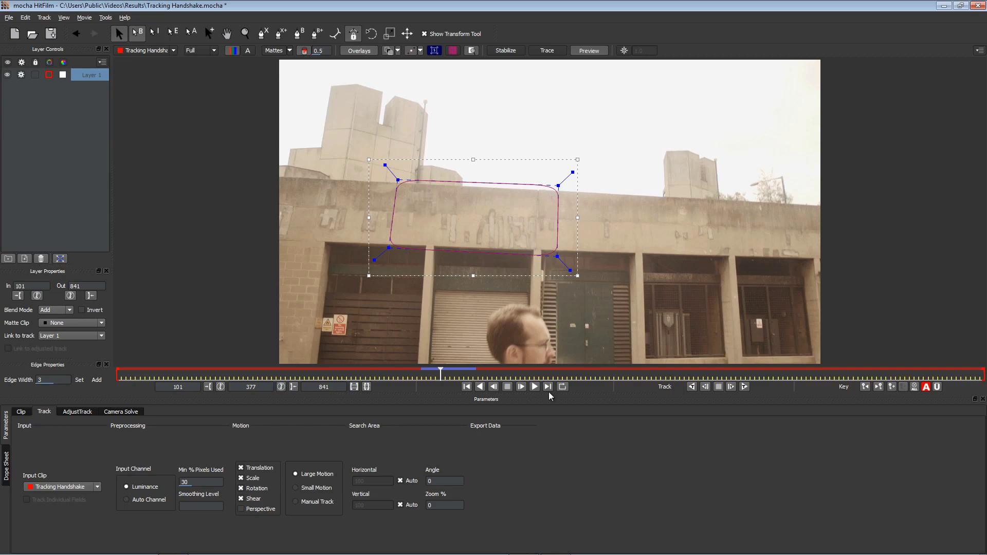
pyautogui.click(522, 385)
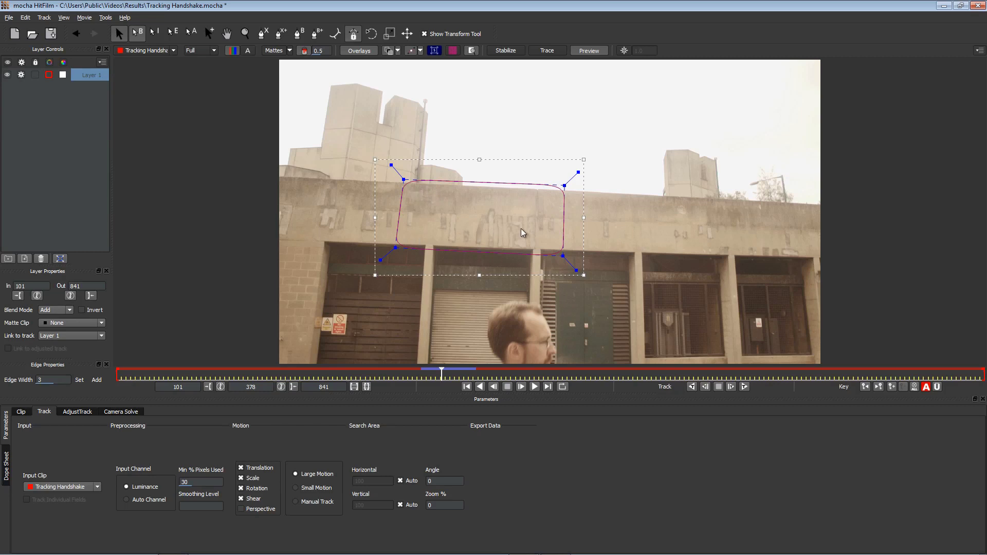
pyautogui.click(521, 387)
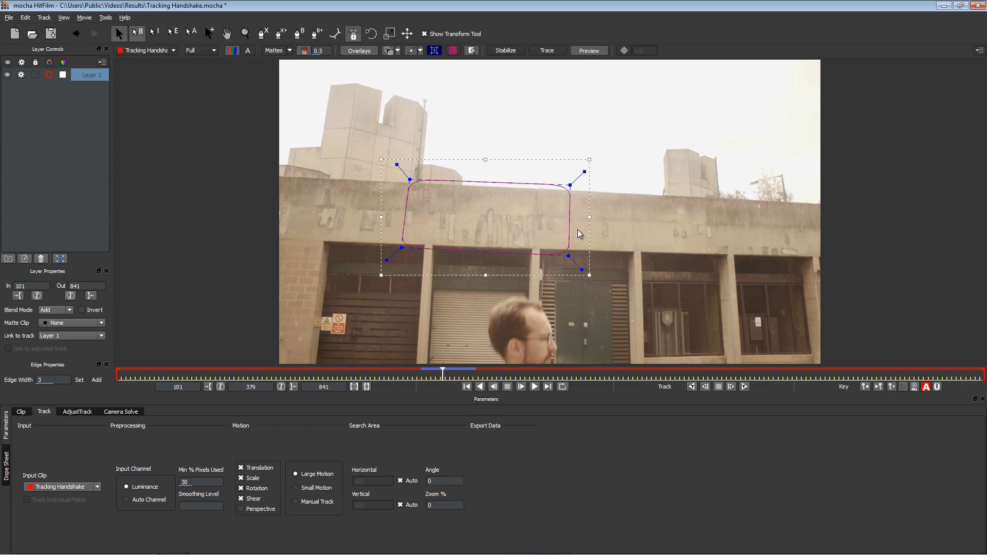
pyautogui.moveTo(442, 375); pyautogui.dragTo(680, 379)
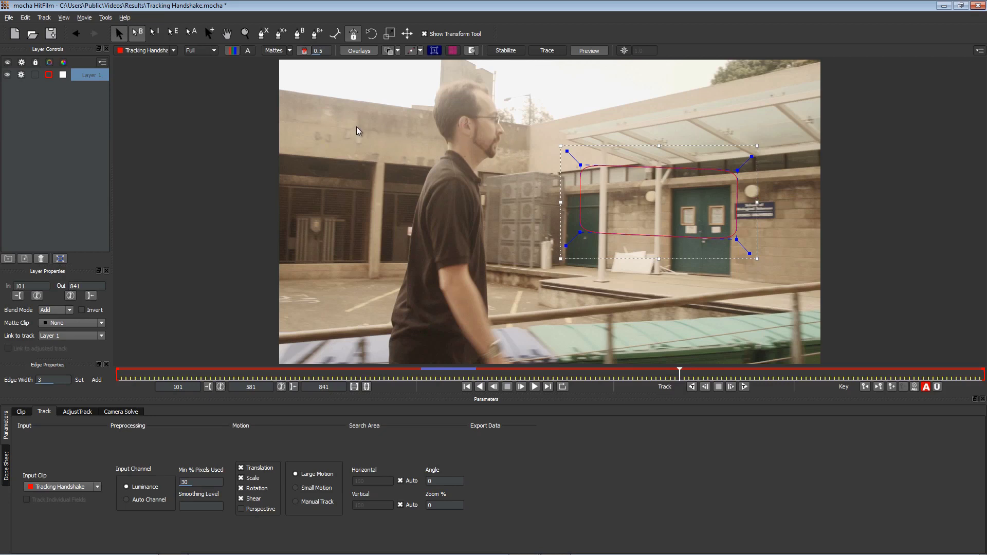
pyautogui.click(7, 74)
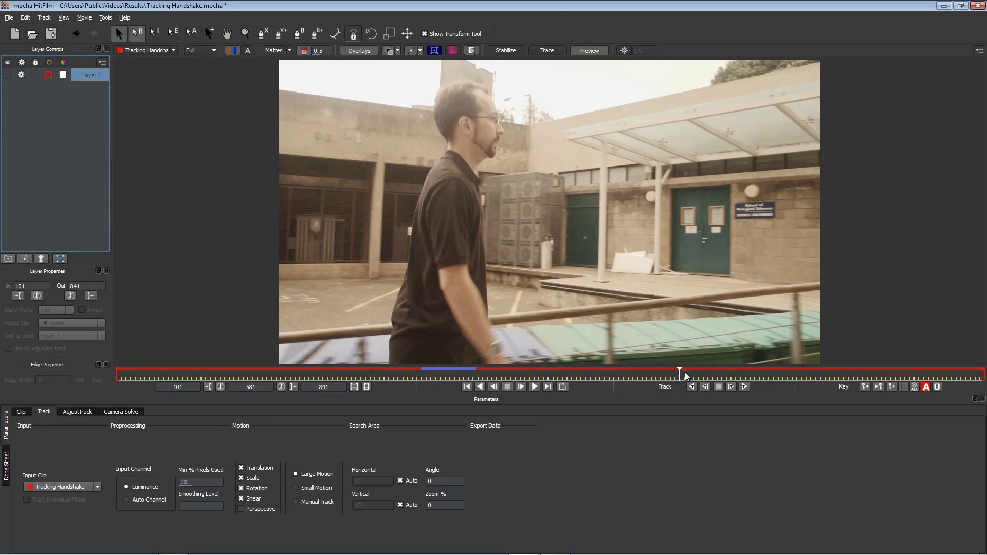
pyautogui.moveTo(679, 370); pyautogui.dragTo(366, 370)
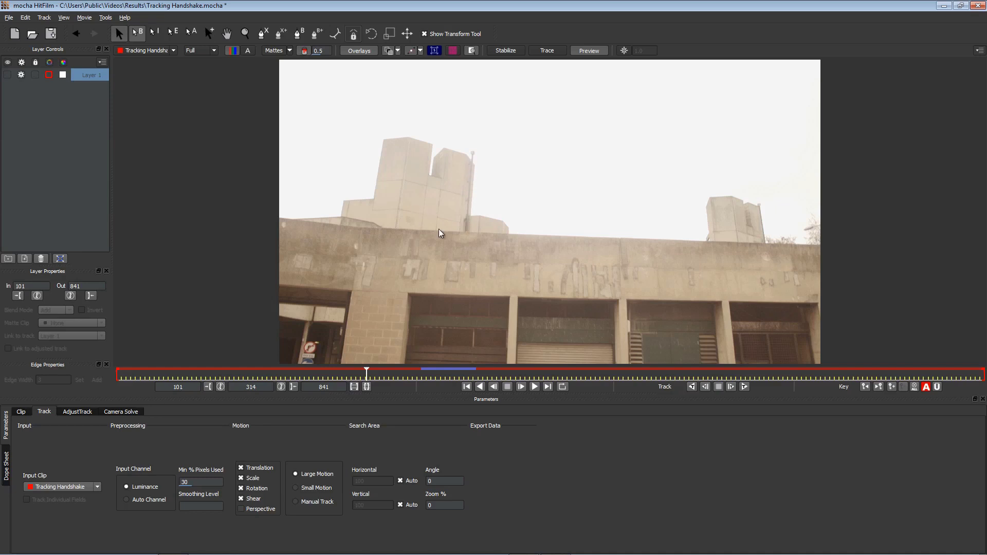
pyautogui.moveTo(366, 371); pyautogui.dragTo(129, 370)
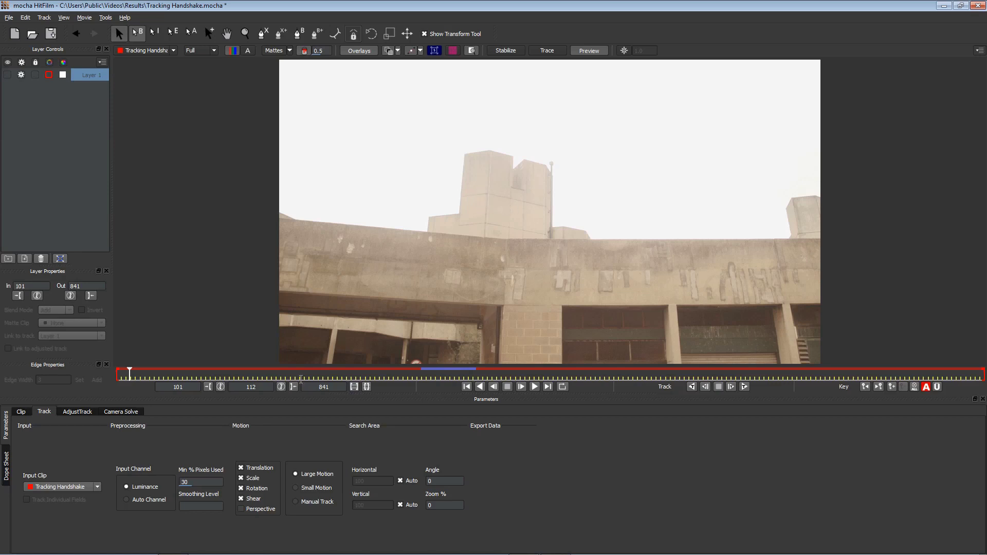
pyautogui.moveTo(128, 373); pyautogui.dragTo(369, 373)
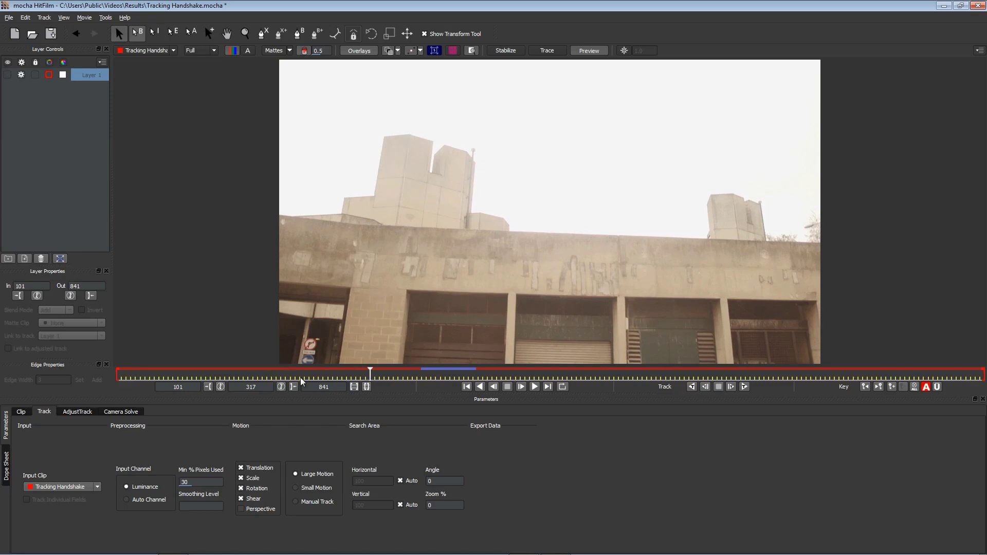
pyautogui.moveTo(368, 373); pyautogui.dragTo(496, 372)
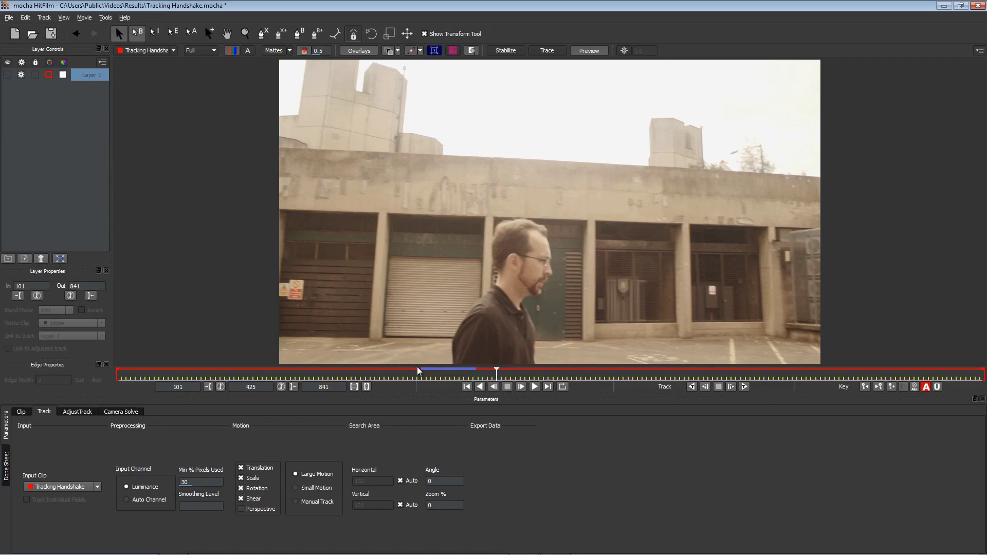
pyautogui.moveTo(500, 377); pyautogui.dragTo(542, 377)
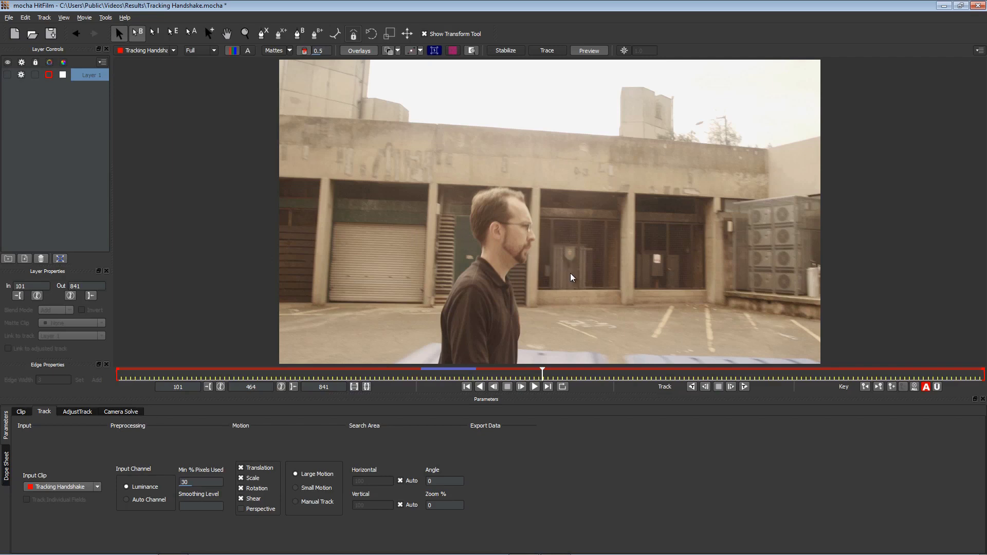
pyautogui.moveTo(542, 373); pyautogui.dragTo(674, 372)
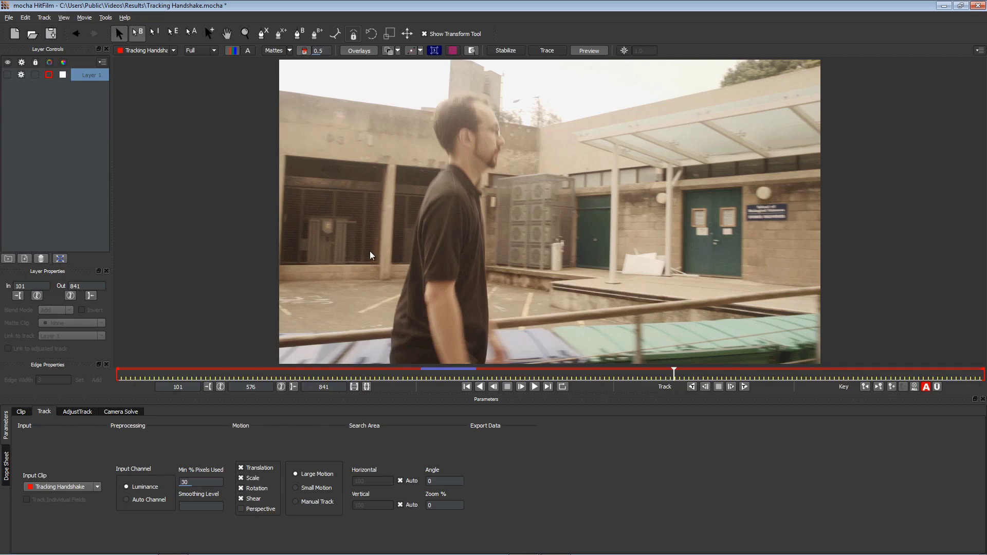
pyautogui.press('space')
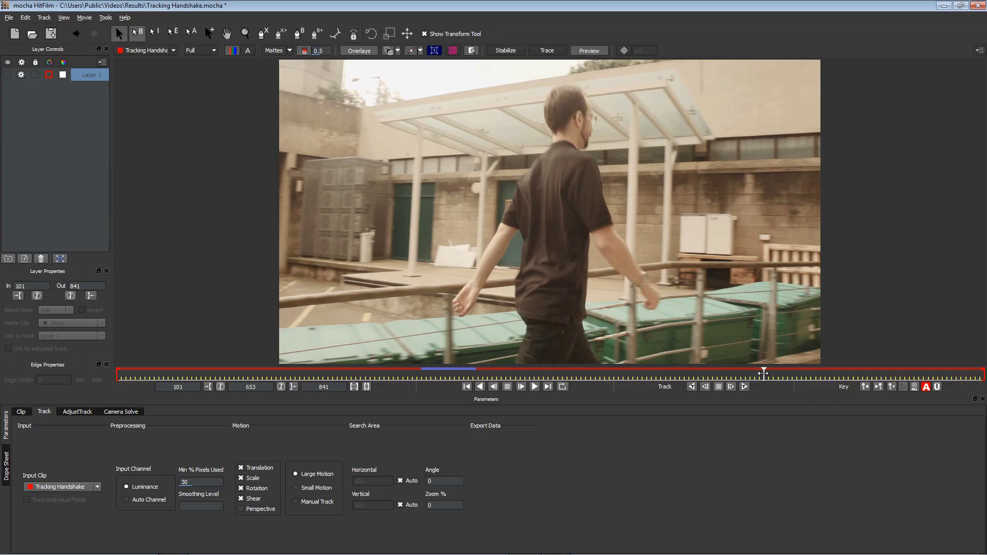
pyautogui.moveTo(763, 374); pyautogui.dragTo(547, 369)
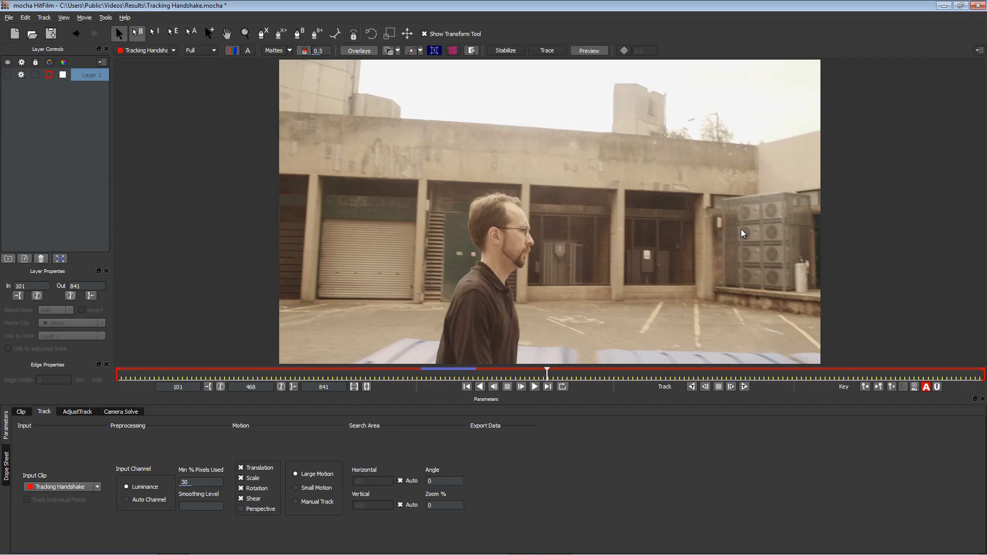
pyautogui.moveTo(564, 379); pyautogui.dragTo(616, 376)
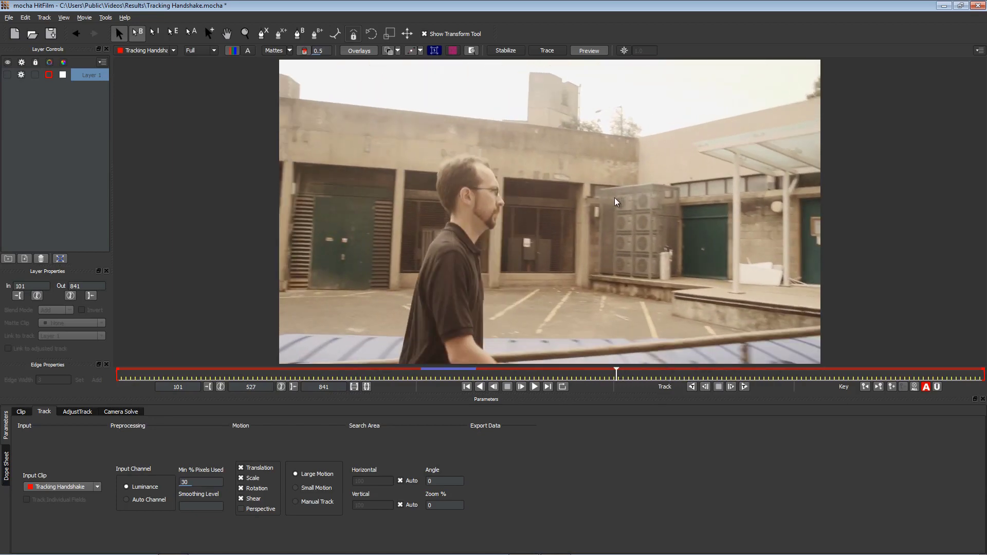
pyautogui.moveTo(668, 379); pyautogui.dragTo(602, 394)
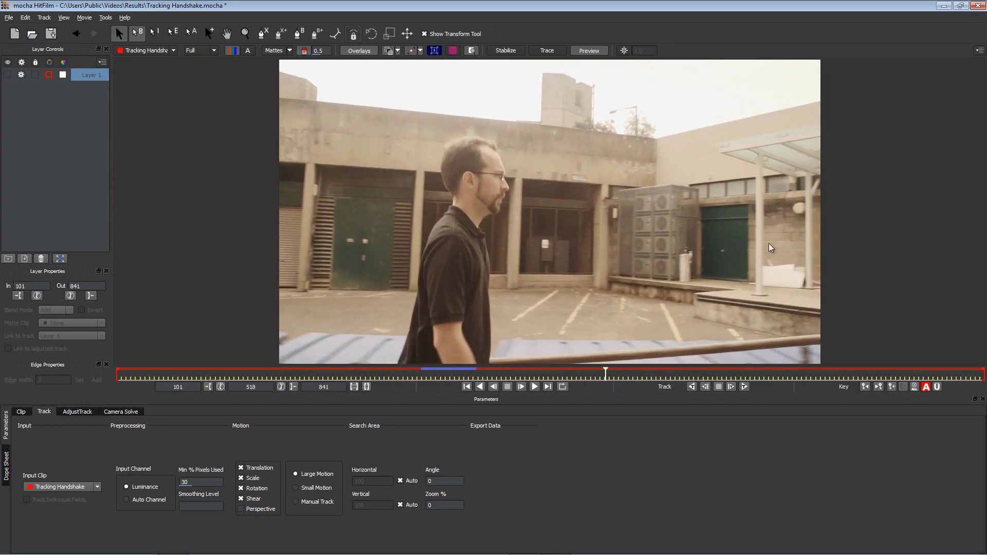
pyautogui.moveTo(605, 373); pyautogui.dragTo(929, 371)
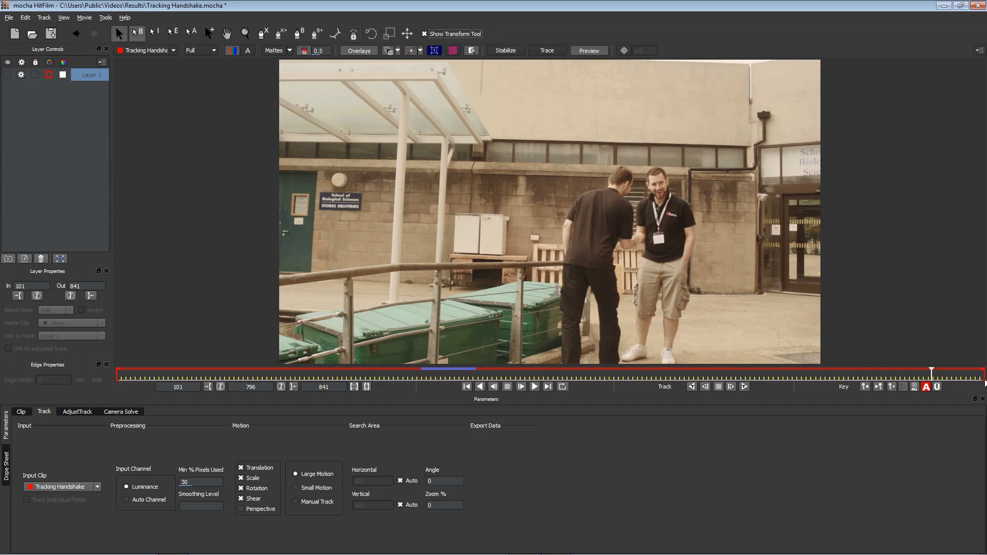
pyautogui.moveTo(930, 373); pyautogui.dragTo(814, 378)
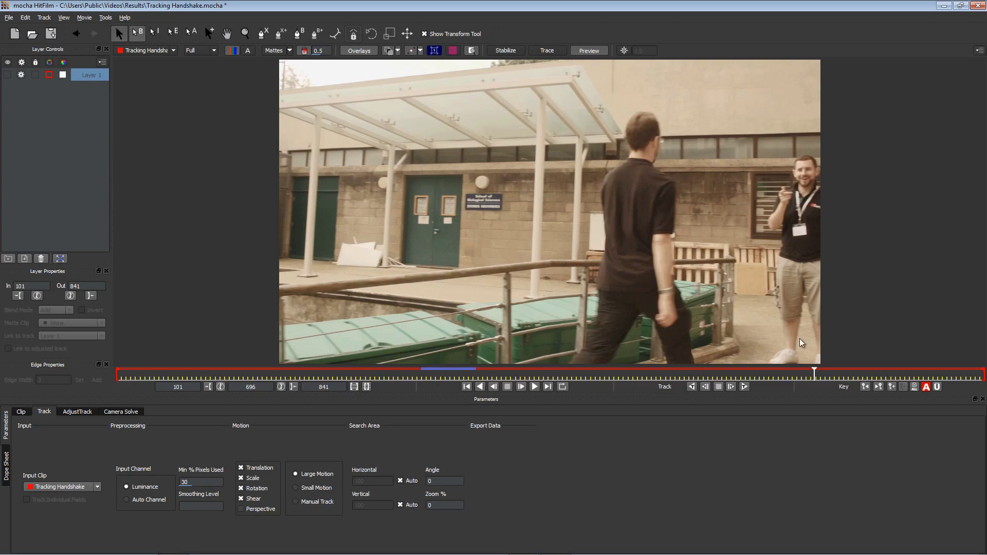
pyautogui.moveTo(813, 373); pyautogui.dragTo(734, 371)
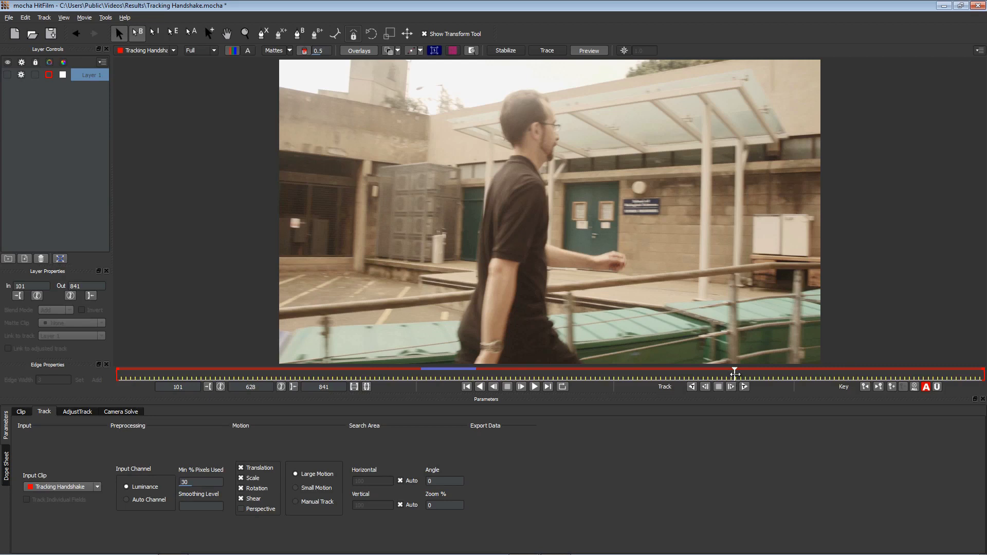
pyautogui.moveTo(734, 373); pyautogui.dragTo(917, 374)
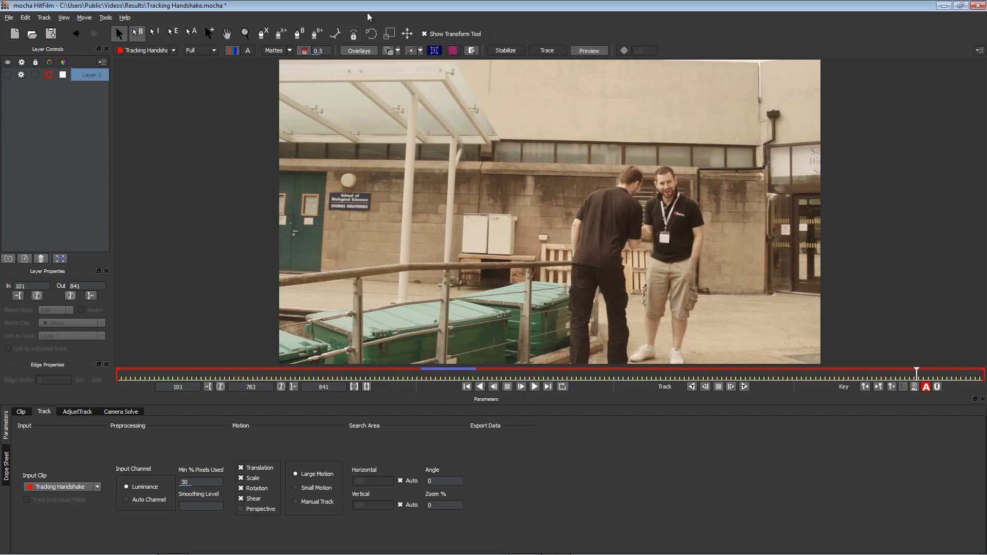
# - Draw a four-corner X-spline around the Stores Deliveries sign on Layer 2, then go to frame 174
pyautogui.click(262, 33)
pyautogui.click(329, 191)
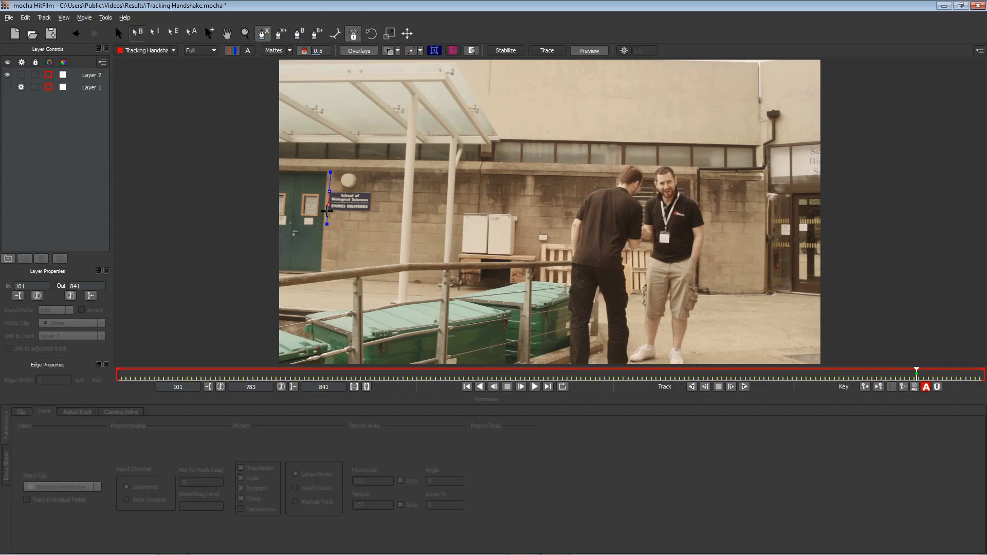
pyautogui.click(328, 211)
pyautogui.click(376, 212)
pyautogui.click(376, 189)
pyautogui.rightClick(376, 188)
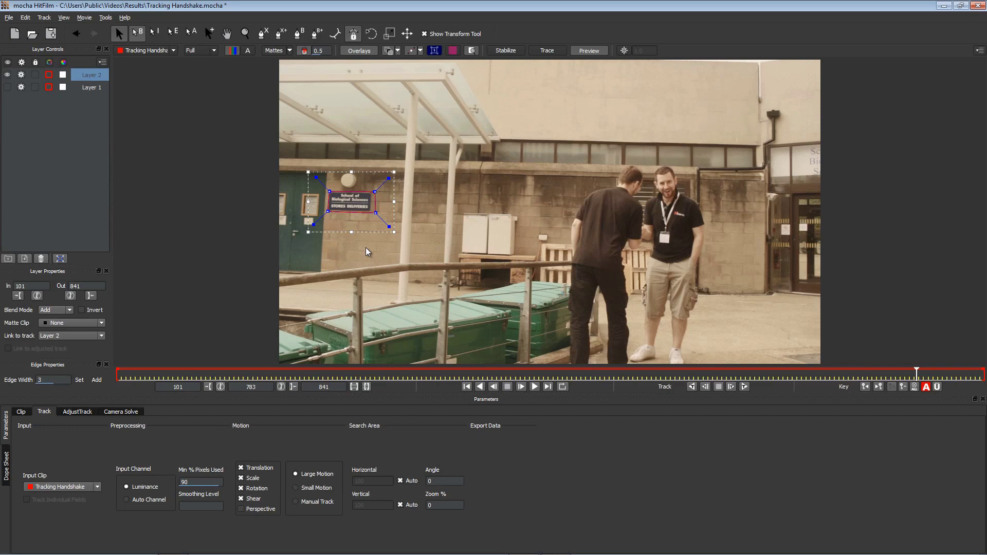
pyautogui.click(203, 380)
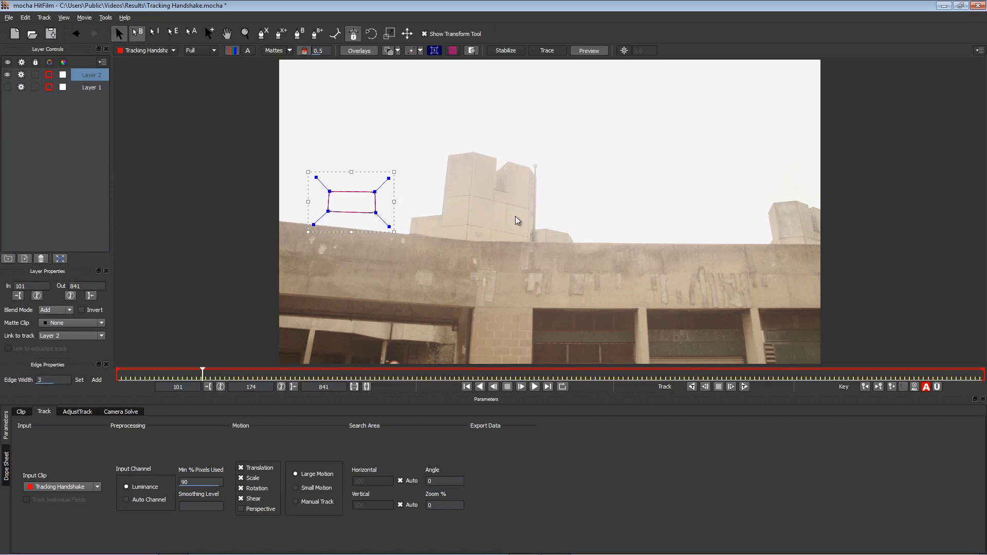
# - Hide Layer 2 and draw a four-corner X-spline around the doorway as Layer 3
pyautogui.moveTo(203, 371); pyautogui.dragTo(983, 374)
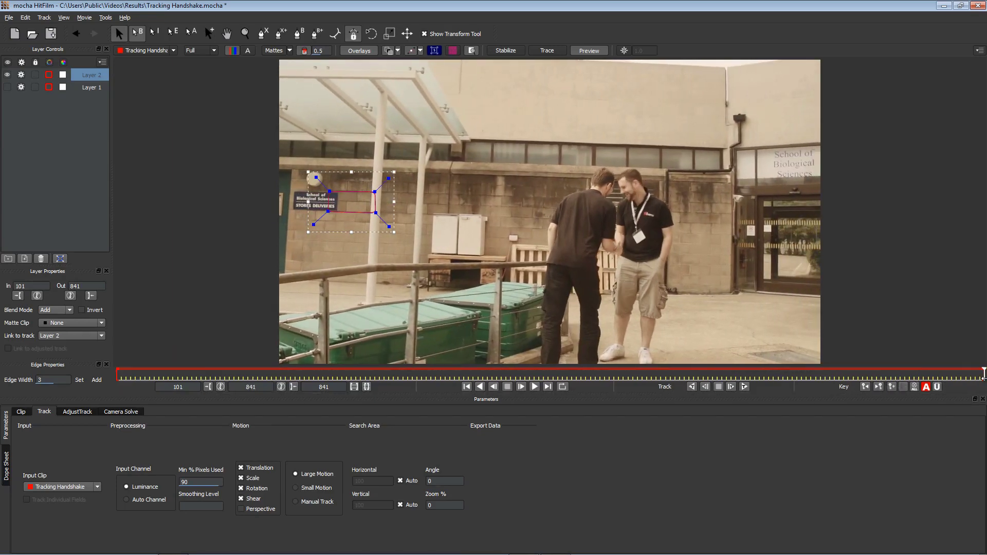
pyautogui.click(7, 75)
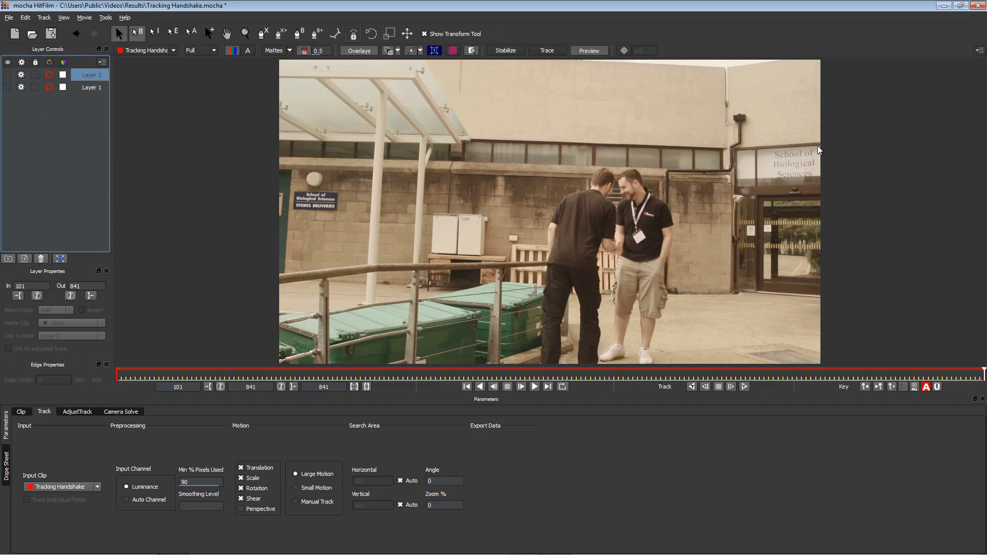
pyautogui.click(262, 33)
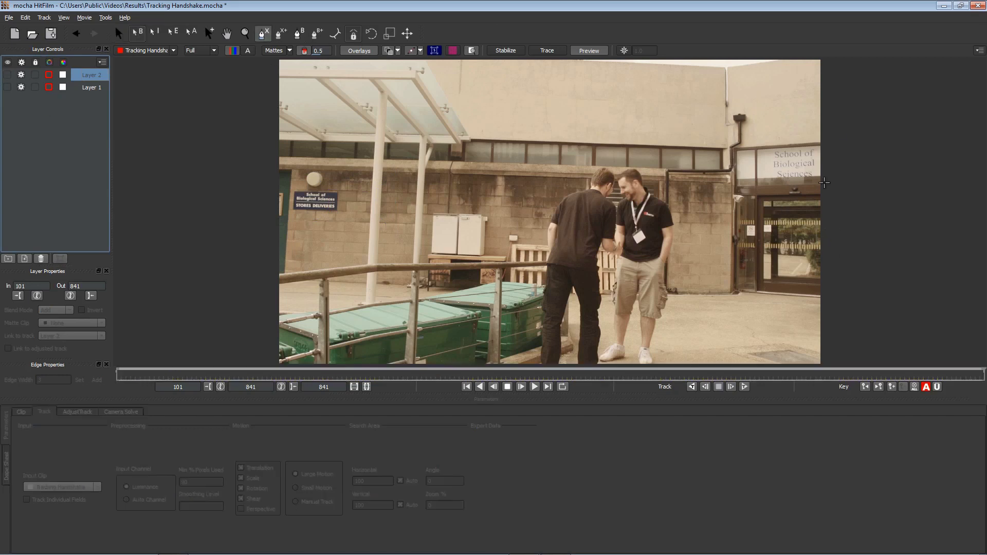
pyautogui.click(823, 183)
pyautogui.click(749, 182)
pyautogui.click(753, 310)
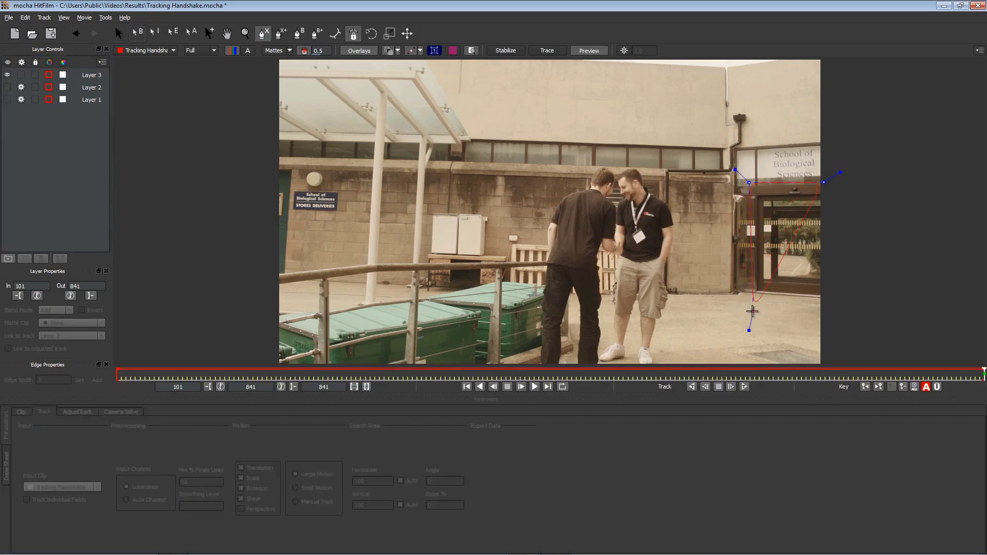
pyautogui.click(828, 304)
pyautogui.rightClick(830, 304)
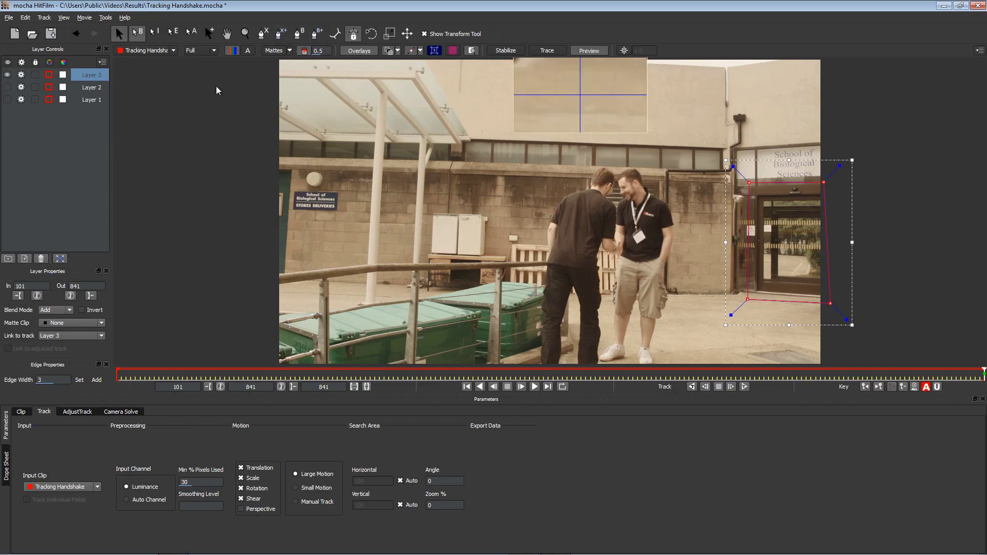
# - Add an inner shape over the door glass to Layer 3 and show its matte
pyautogui.click(281, 34)
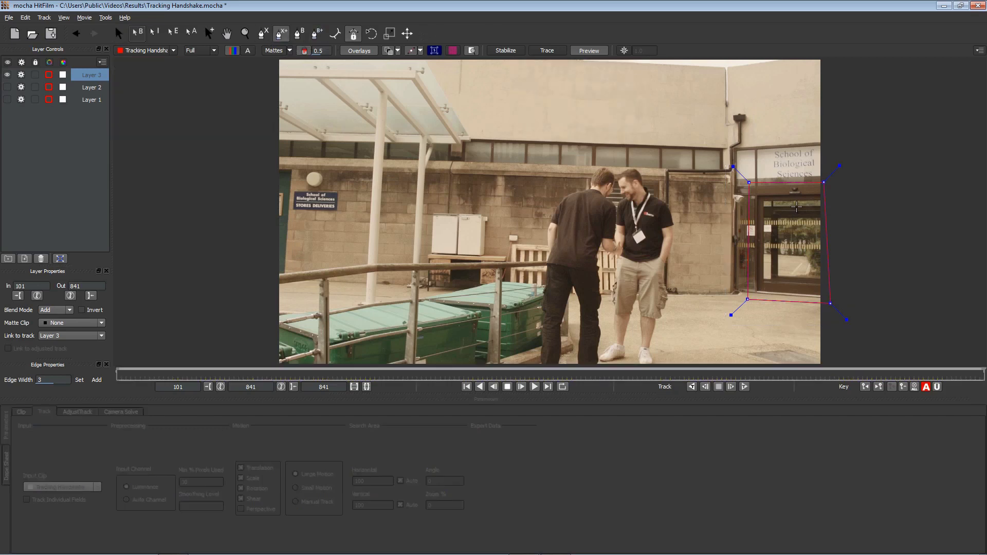
pyautogui.click(88, 102)
pyautogui.click(92, 86)
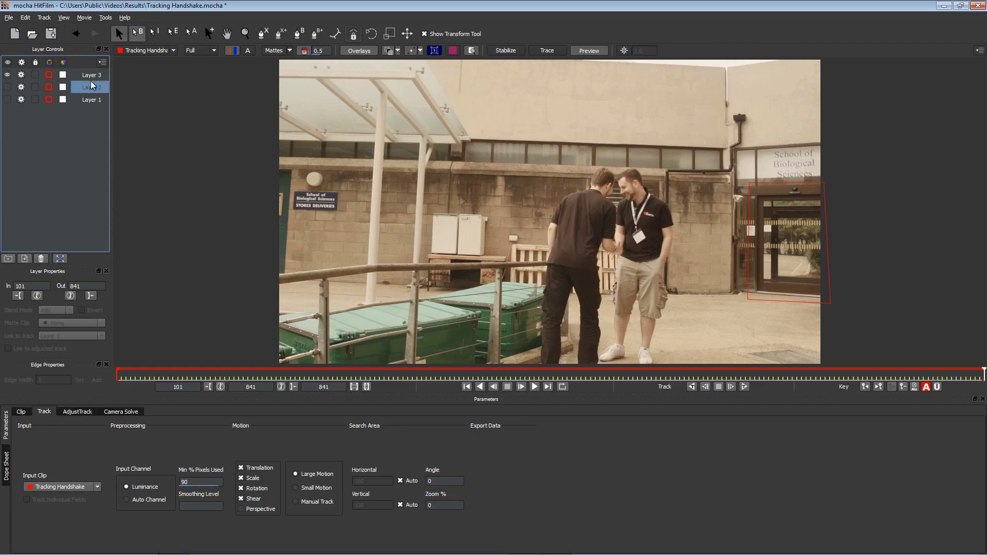
pyautogui.click(93, 76)
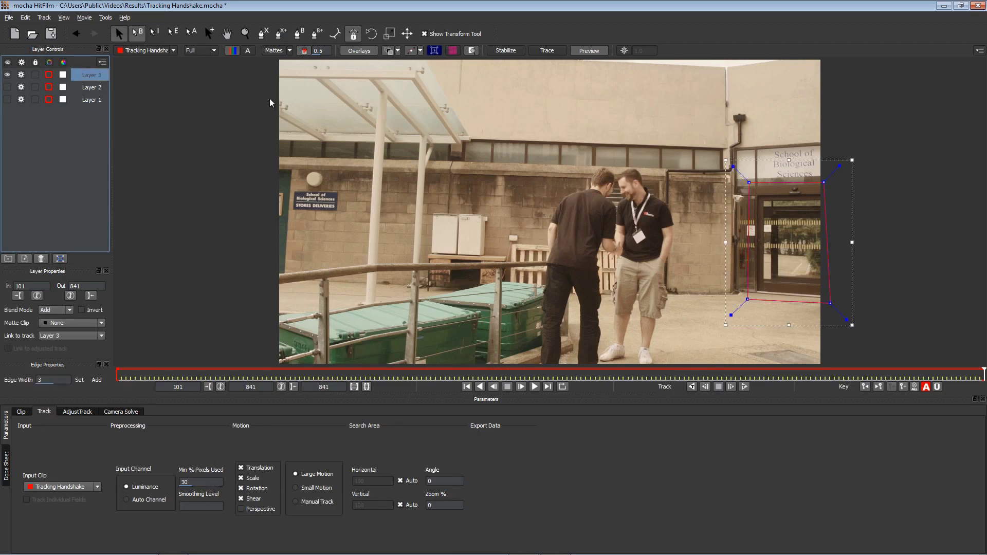
pyautogui.click(282, 33)
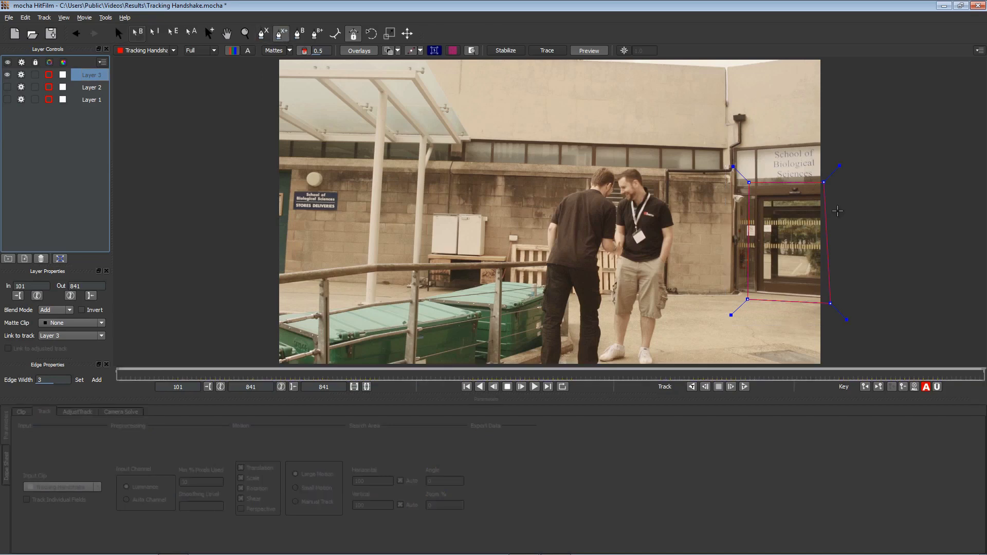
pyautogui.click(780, 220)
pyautogui.click(780, 273)
pyautogui.click(823, 277)
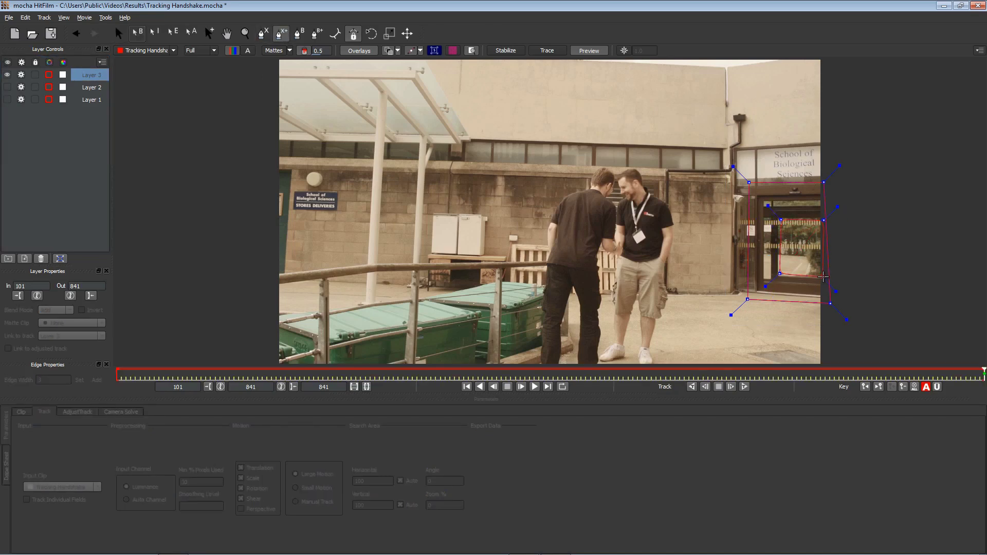
pyautogui.rightClick(829, 255)
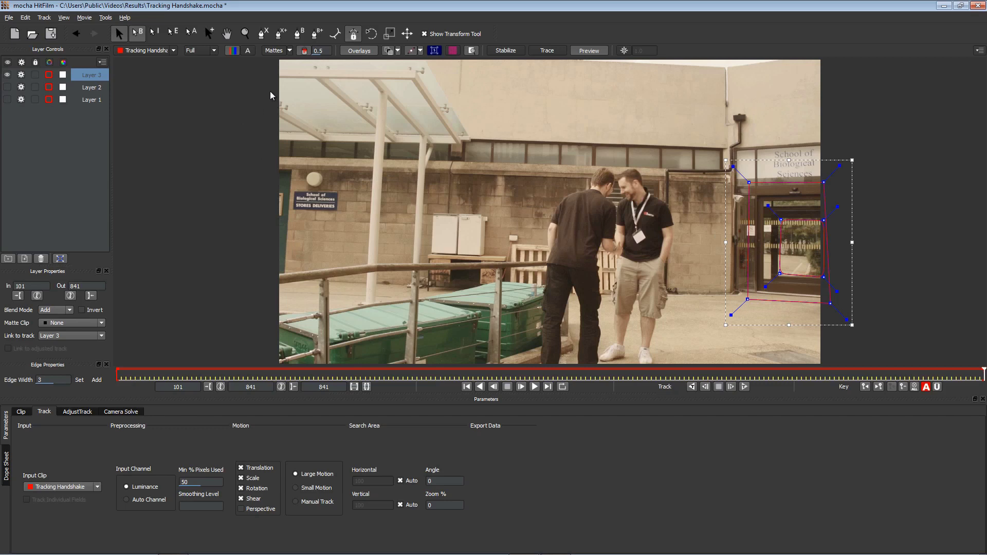
pyautogui.click(275, 51)
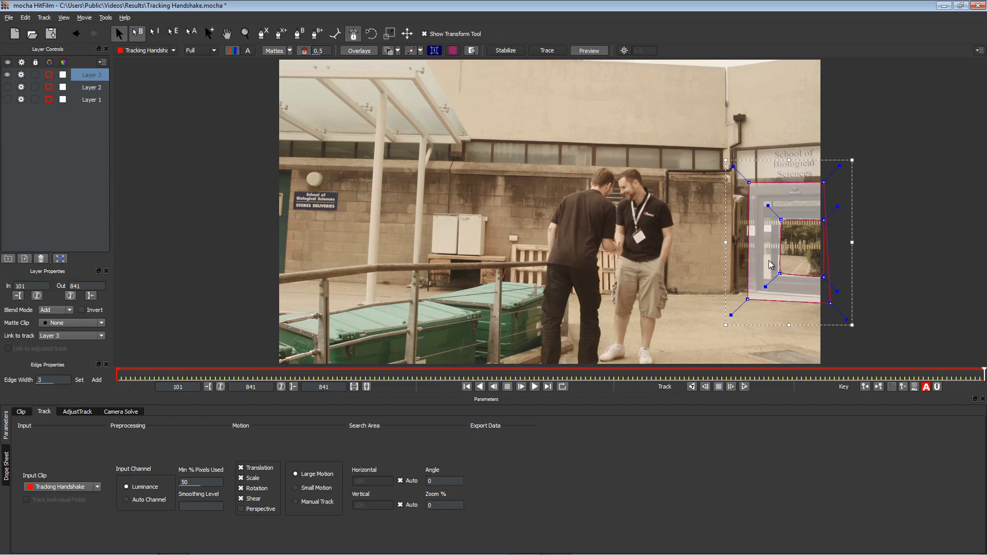
# - Make Layer 2 visible and move its shape left onto the Stores Deliveries sign
pyautogui.click(282, 36)
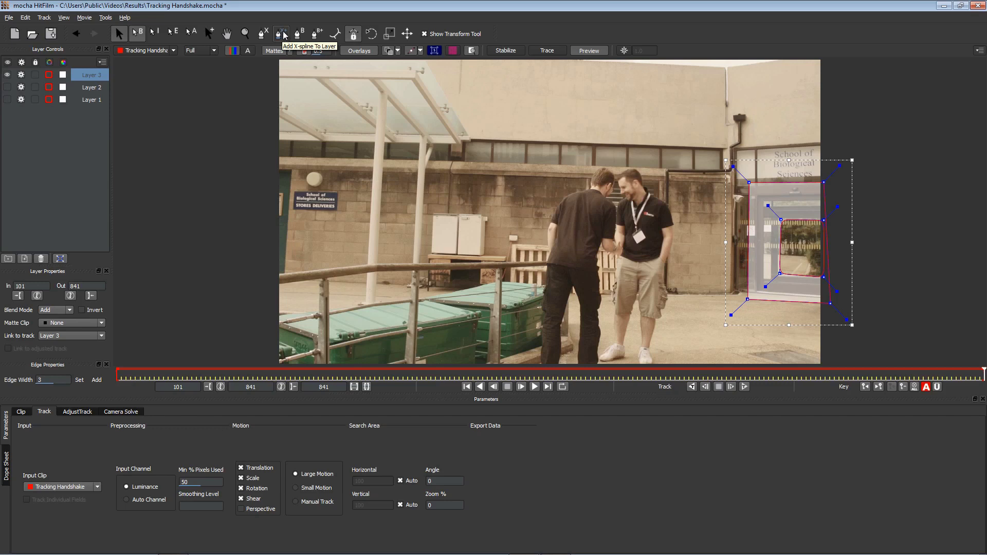
pyautogui.click(91, 89)
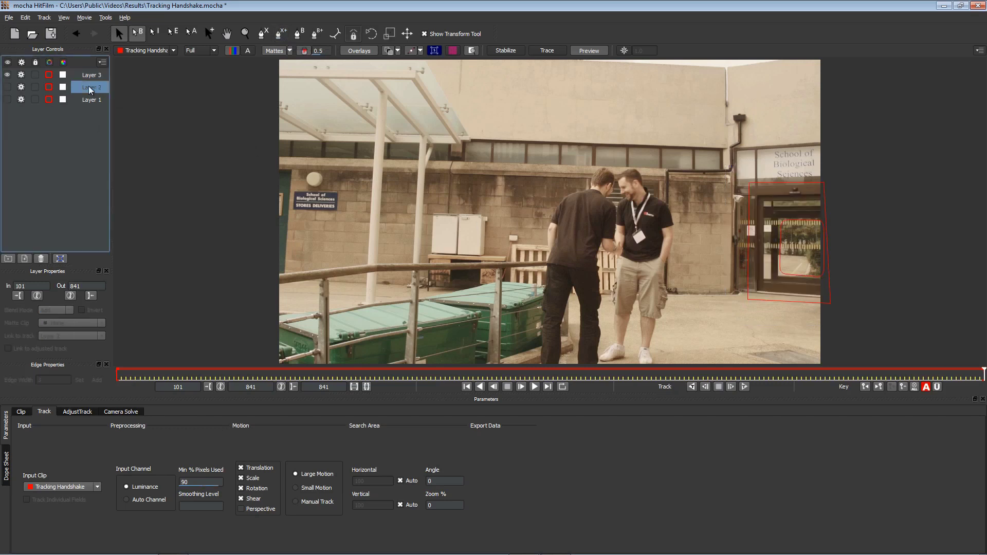
pyautogui.click(7, 87)
pyautogui.click(89, 77)
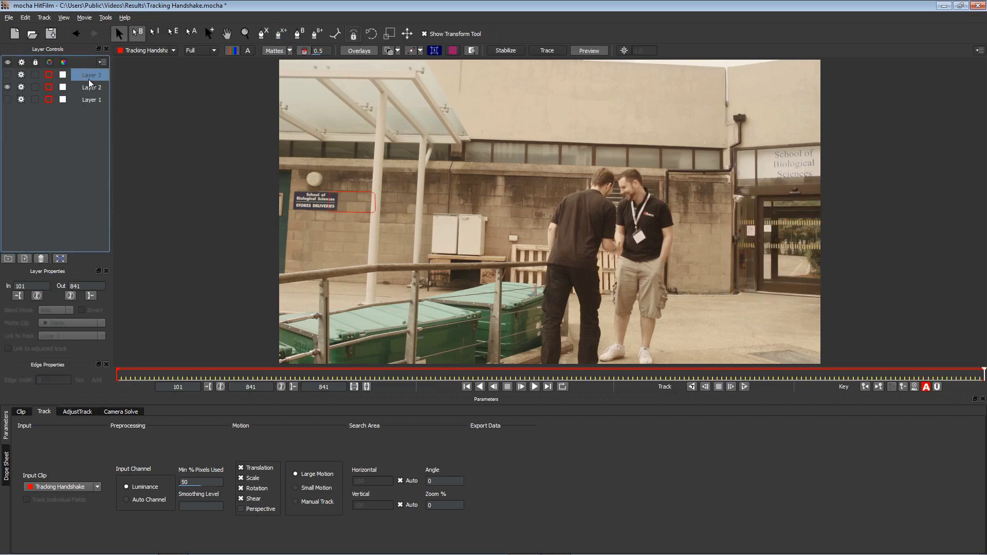
pyautogui.click(90, 87)
pyautogui.press('m')
pyautogui.moveTo(350, 201); pyautogui.dragTo(314, 199)
pyautogui.press('s')
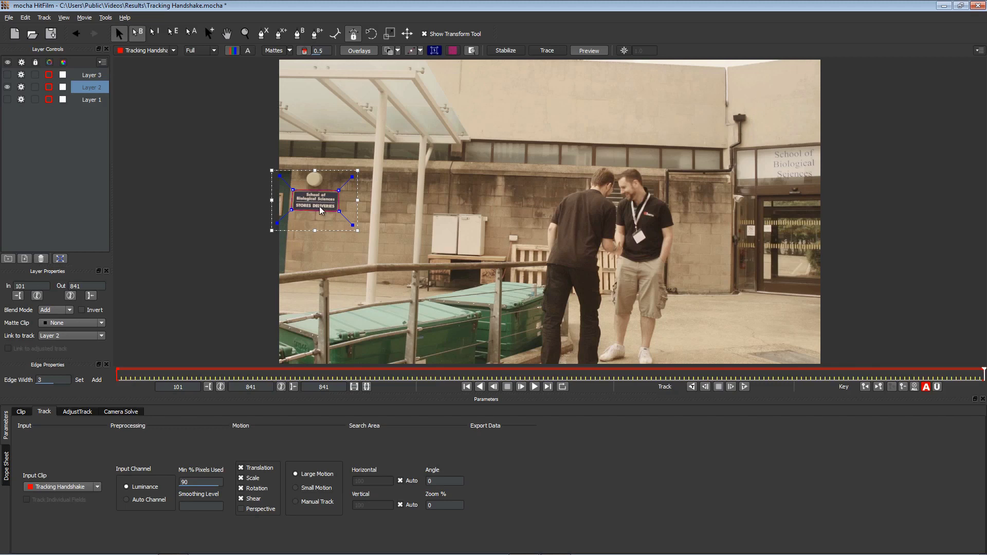
# - Add a six-point shape around the brick wall right of the men to Layer 2
pyautogui.hotkey('ctrl', 'l')
pyautogui.click(672, 169)
pyautogui.click(676, 261)
pyautogui.click(684, 285)
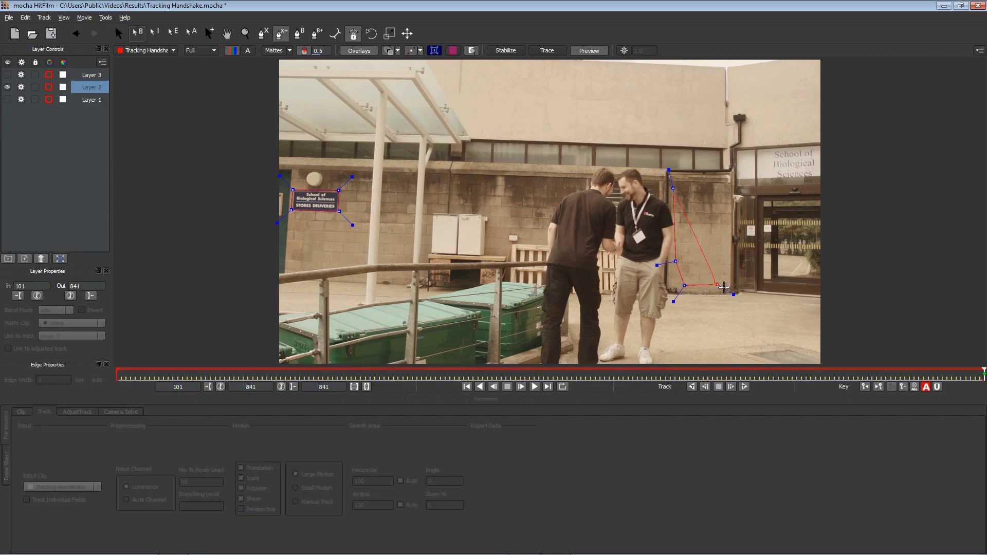
pyautogui.click(722, 284)
pyautogui.click(726, 233)
pyautogui.click(725, 189)
pyautogui.click(674, 188)
pyautogui.press('s')
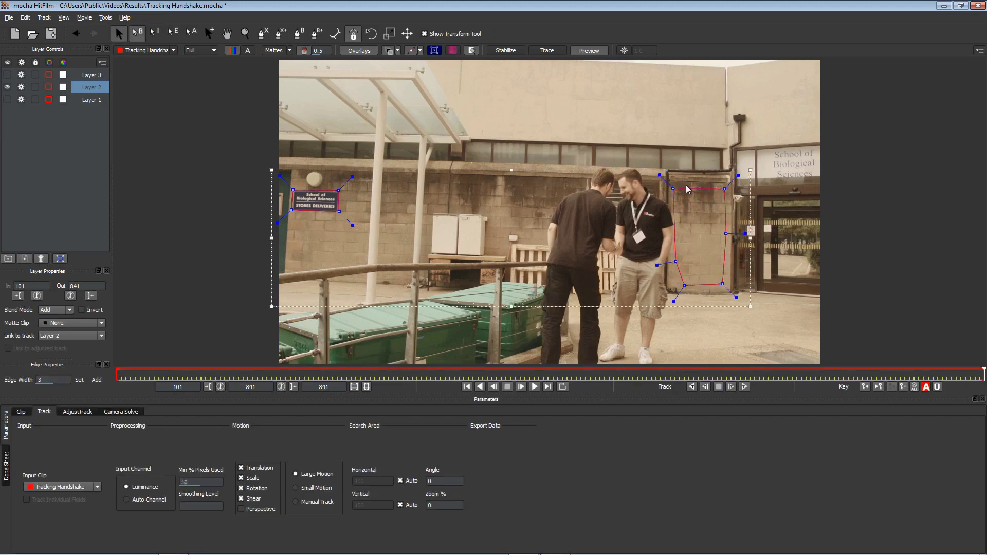